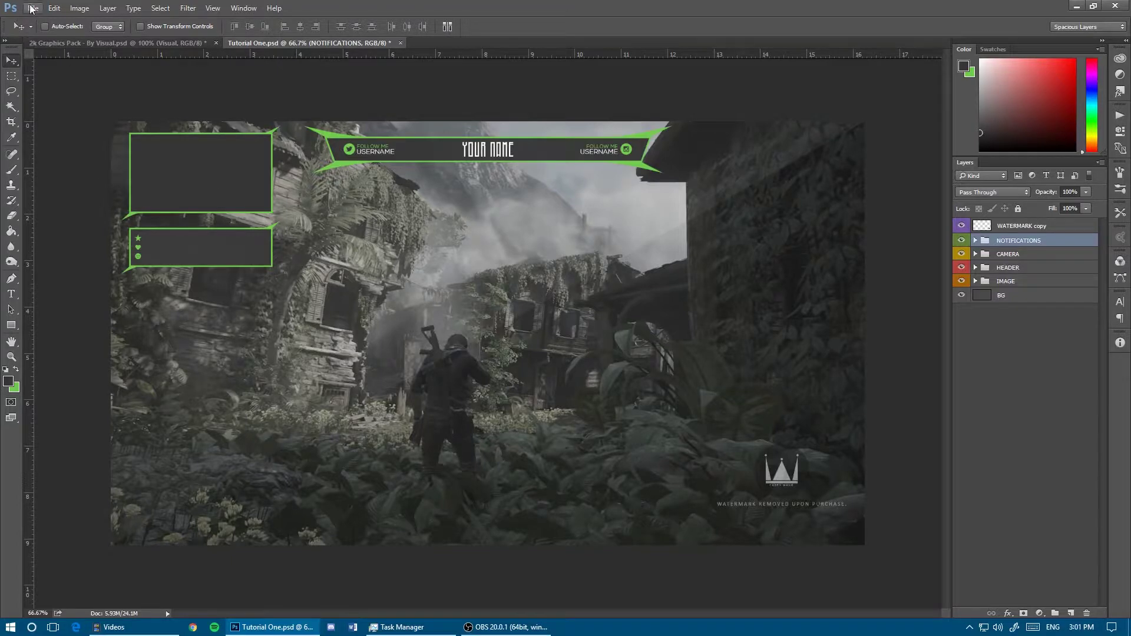
# - Create a new transparent document, Untitled-1, 320 × 120 pixels in size
pyautogui.click(34, 9)
pyautogui.click(42, 21)
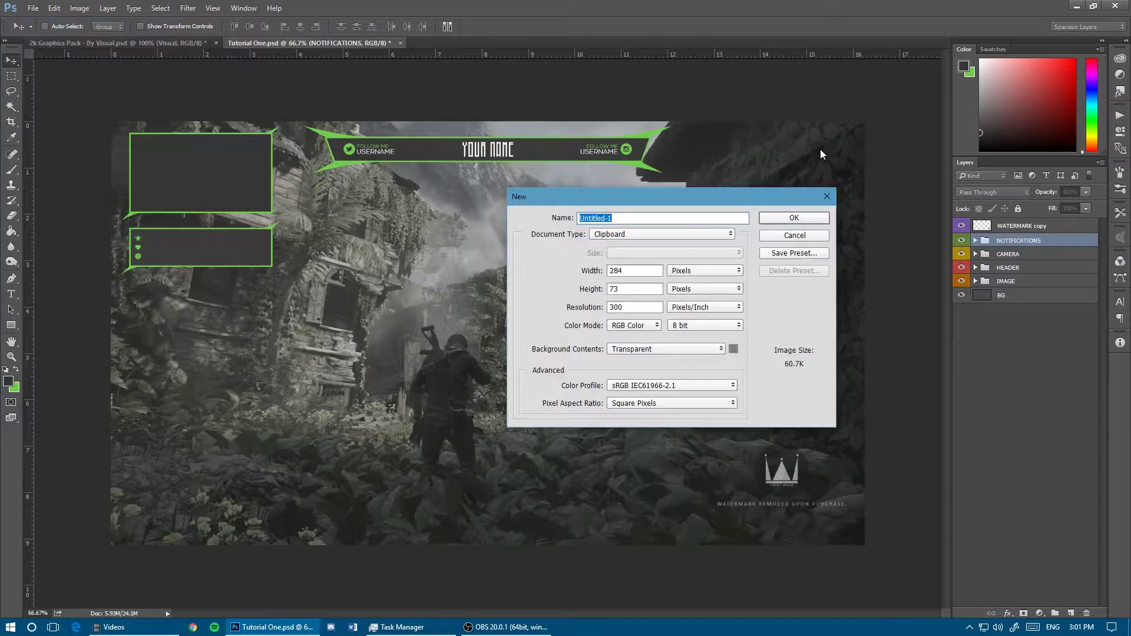
pyautogui.moveTo(588, 197); pyautogui.dragTo(668, 170)
pyautogui.press('Tab')
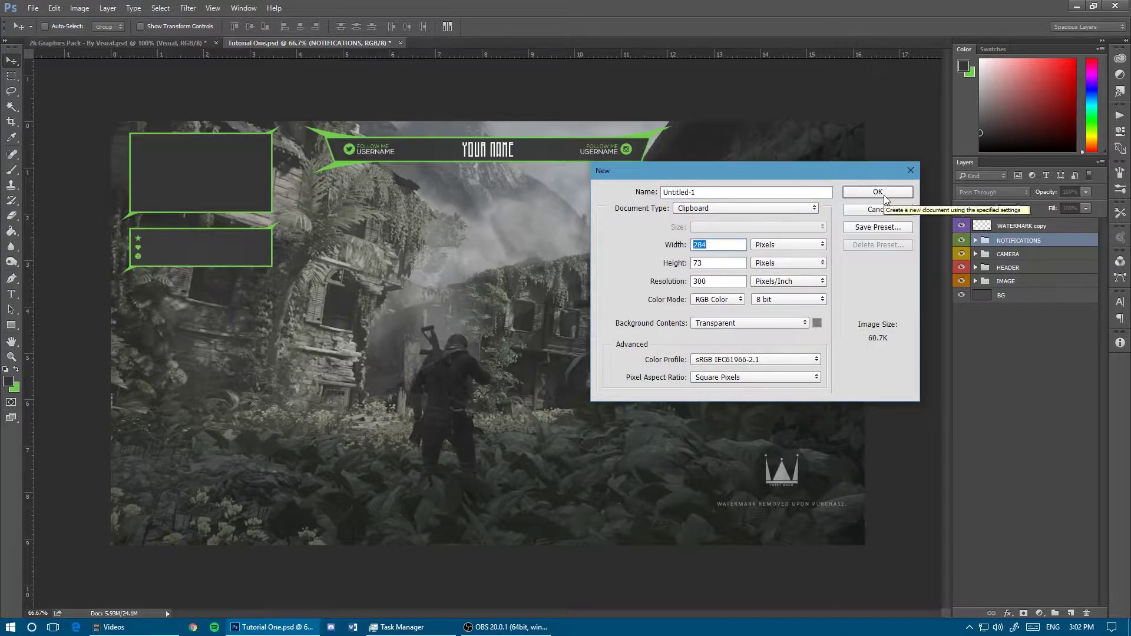
pyautogui.write('320')
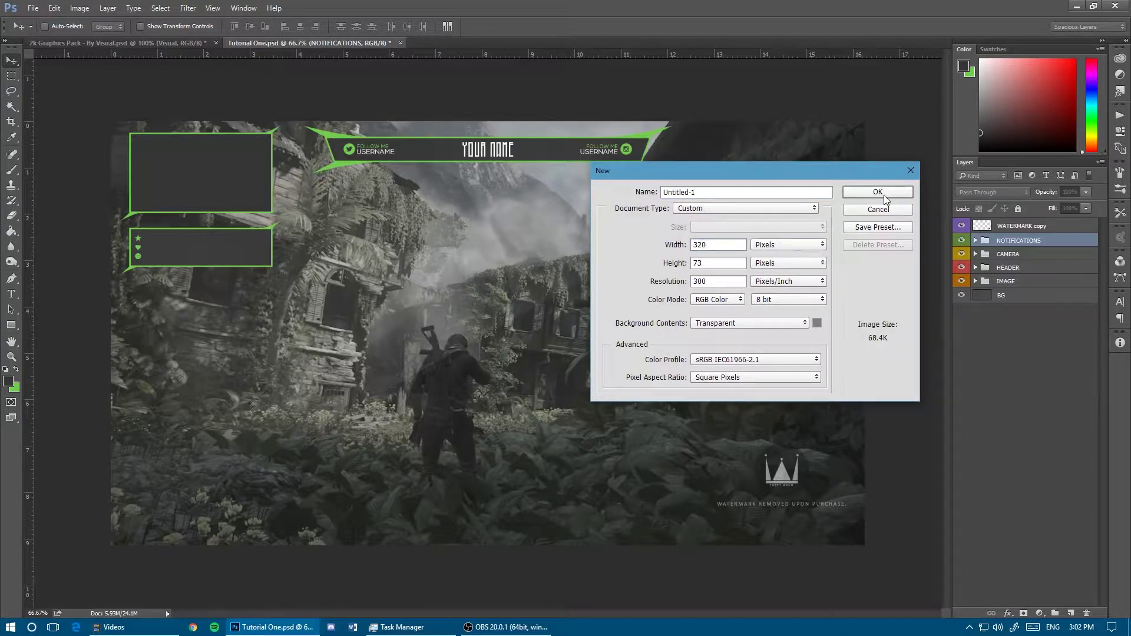
pyautogui.press('Tab')
pyautogui.write('120')
pyautogui.click(887, 195)
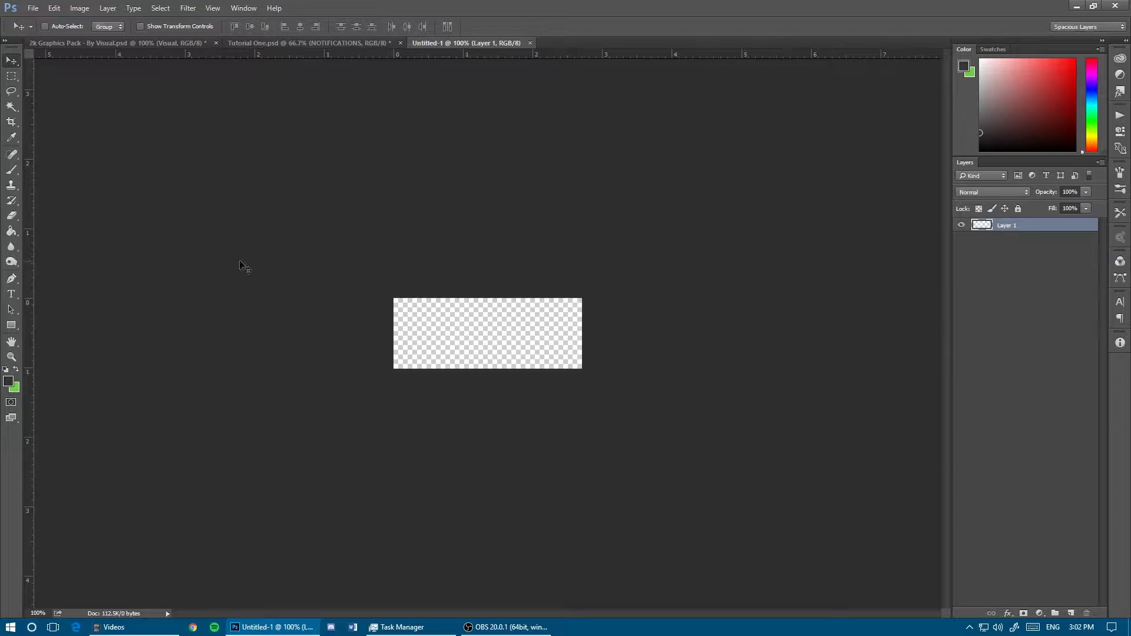
# - With the Pen tool, draw a closed four-point path with a slanted left edge, checking the Tutorial One reference
pyautogui.press('p')
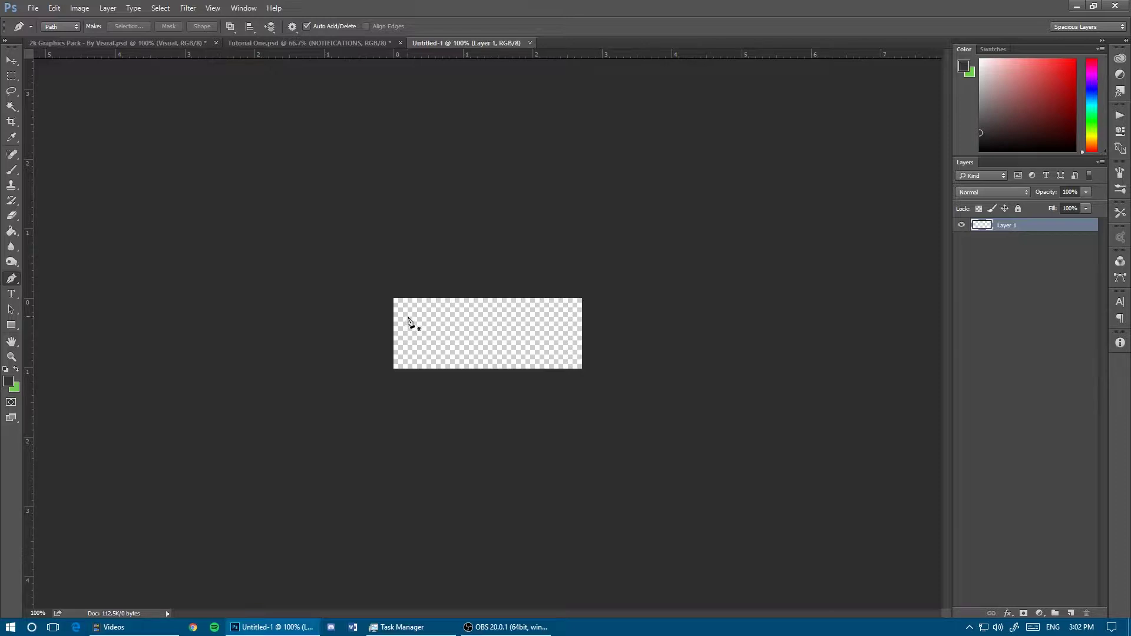
pyautogui.click(303, 42)
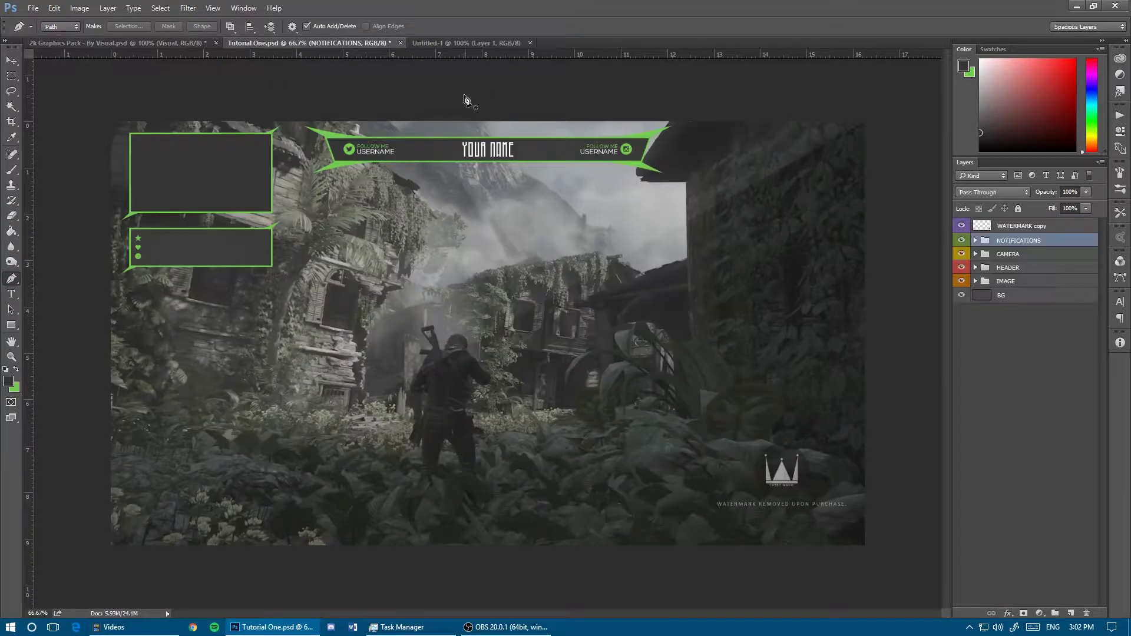
pyautogui.click(425, 43)
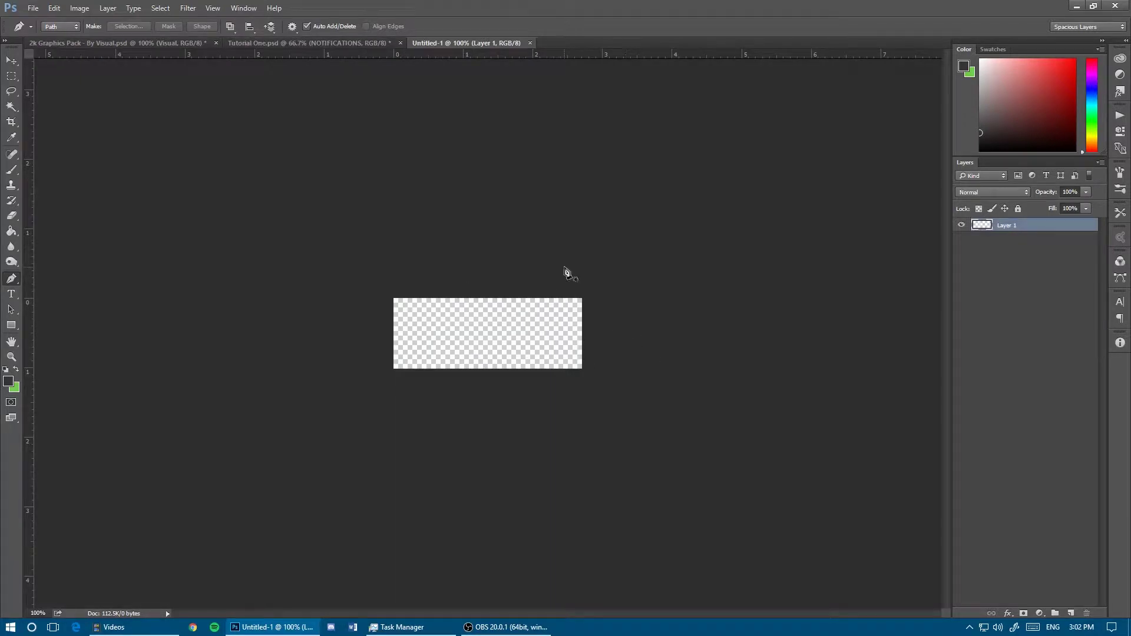
pyautogui.click(408, 319)
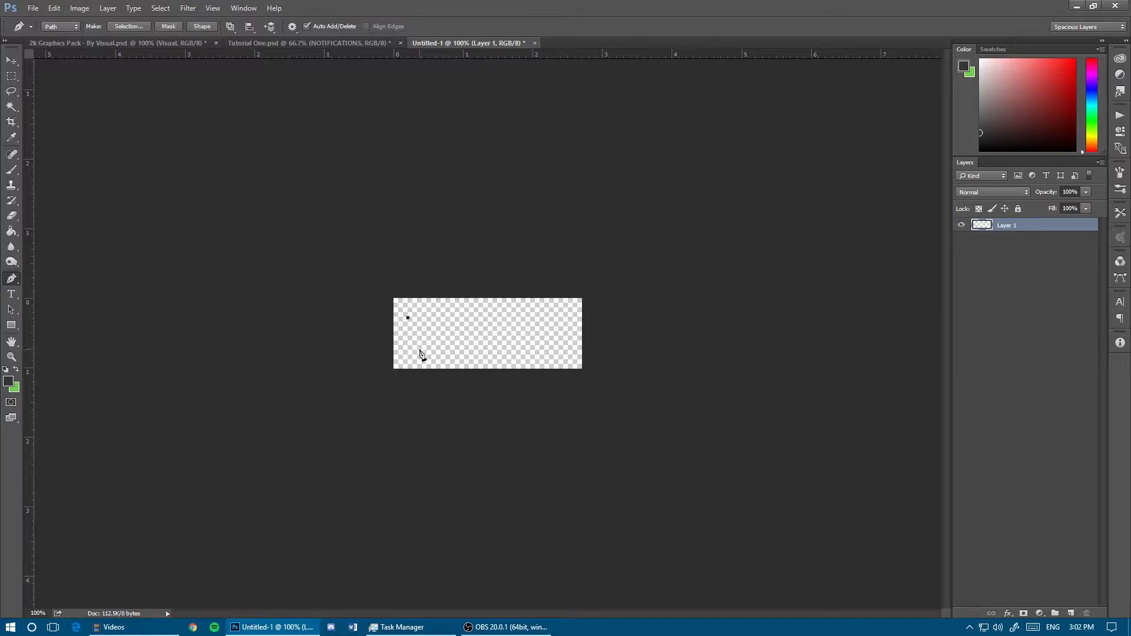
pyautogui.click(419, 350)
pyautogui.click(486, 350)
pyautogui.hotkey('ctrl', 'z')
pyautogui.click(408, 318)
# - Fill the path with the dark grey foreground colour and nudge the shape slightly right
pyautogui.rightClick(450, 335)
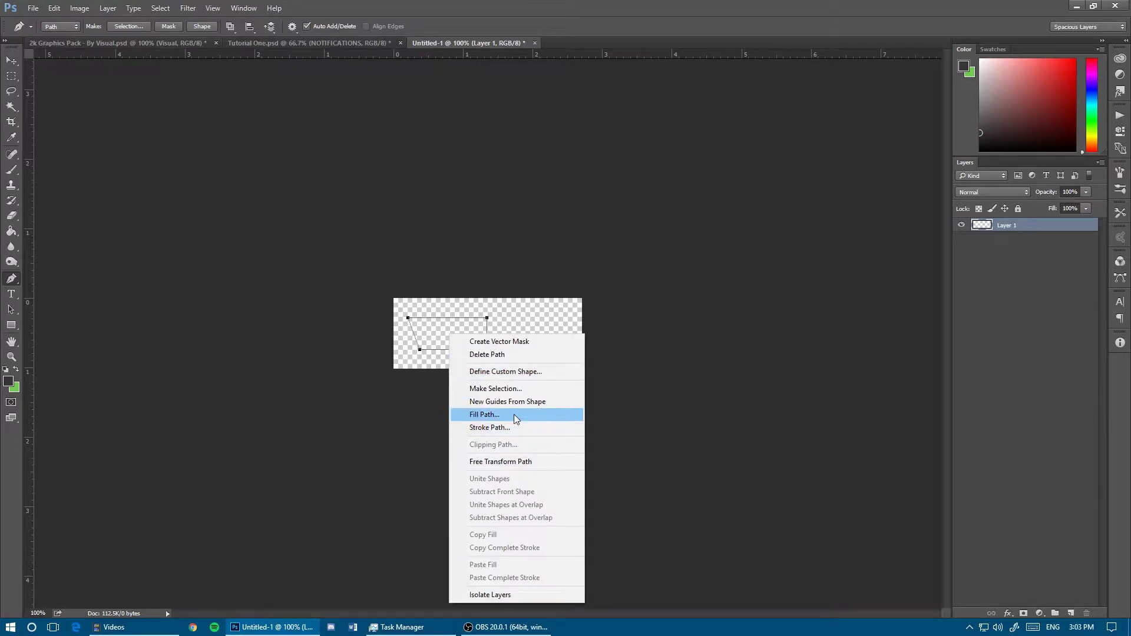
pyautogui.click(517, 414)
pyautogui.click(581, 175)
pyautogui.click(548, 184)
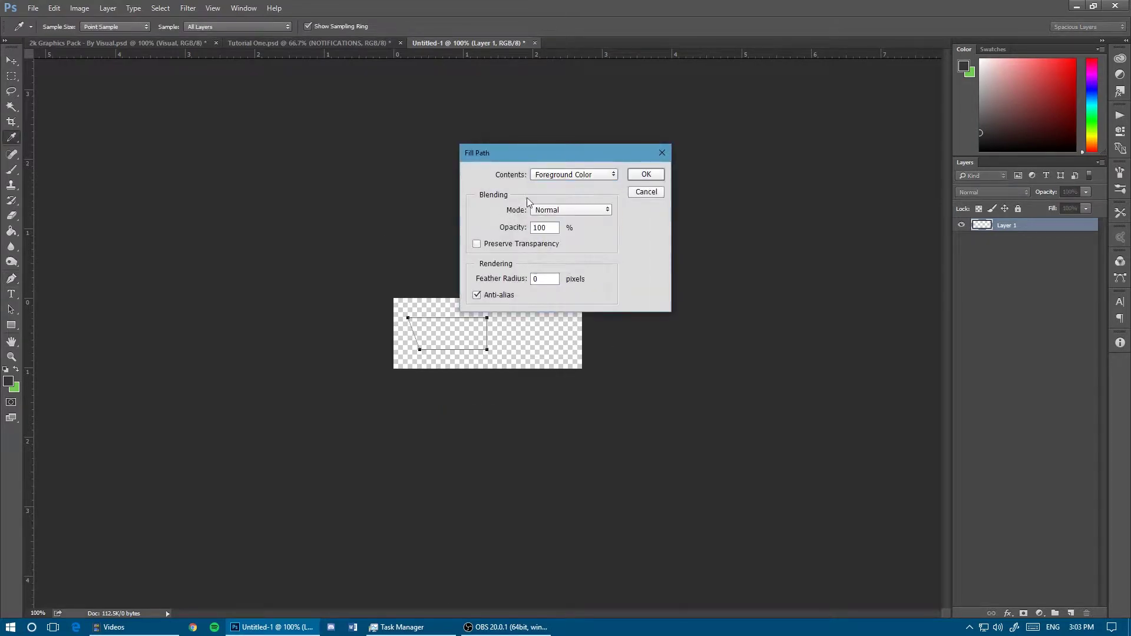
pyautogui.click(644, 175)
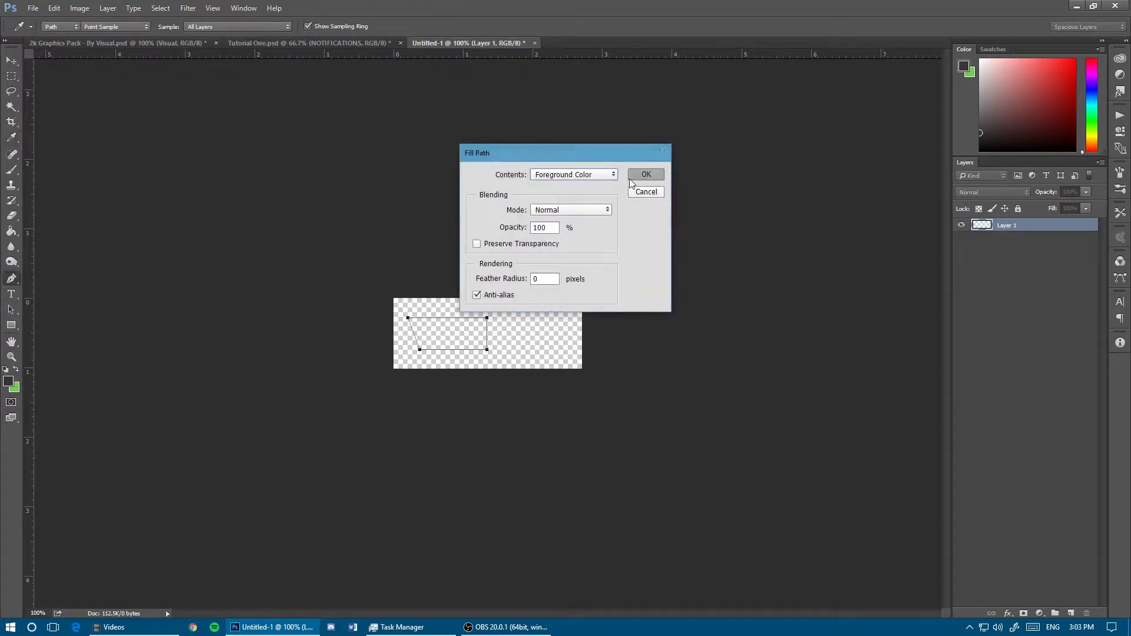
pyautogui.click(11, 60)
pyautogui.moveTo(434, 356); pyautogui.dragTo(452, 327)
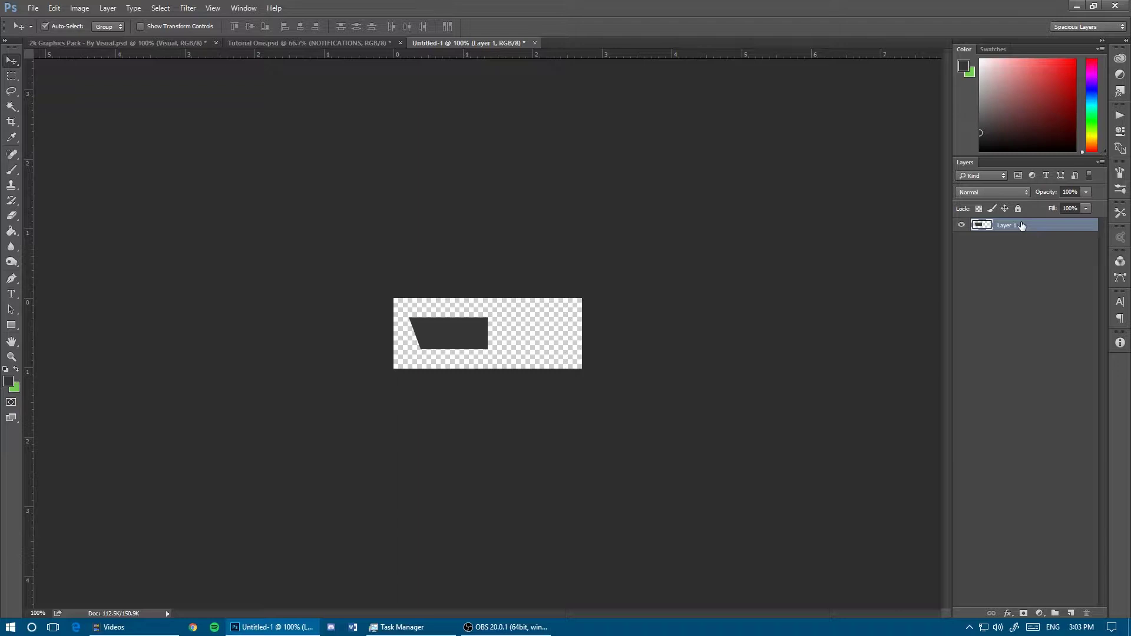
# - Duplicate the shape, flip the copy horizontally and vertically, and slide it right to join the original
pyautogui.hotkey('ctrl', 'j')
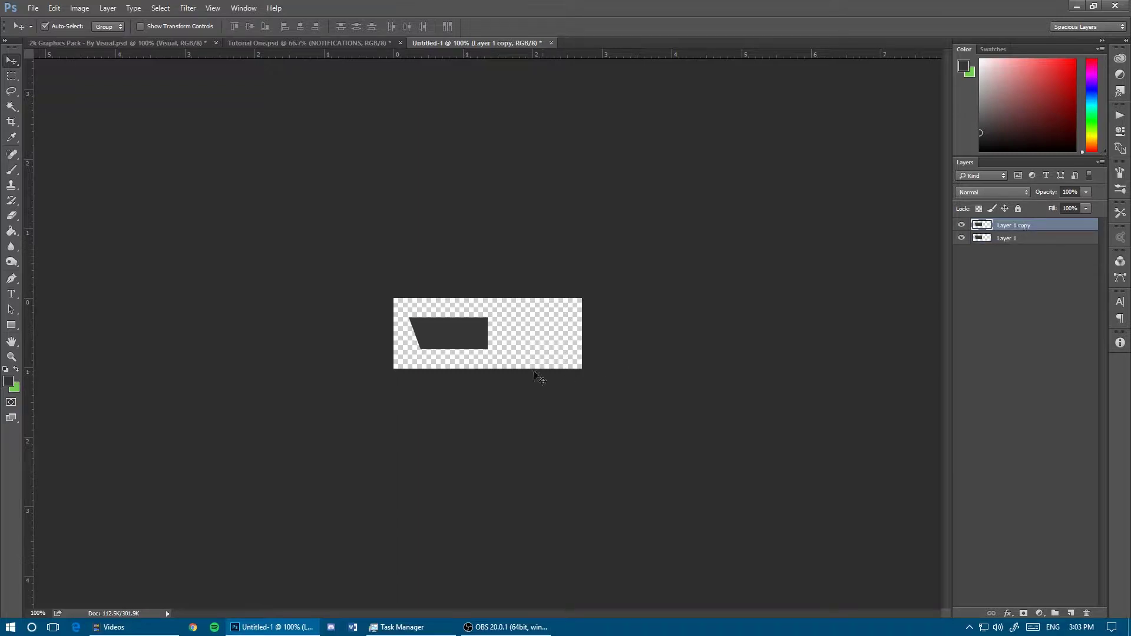
pyautogui.hotkey('ctrl', 't')
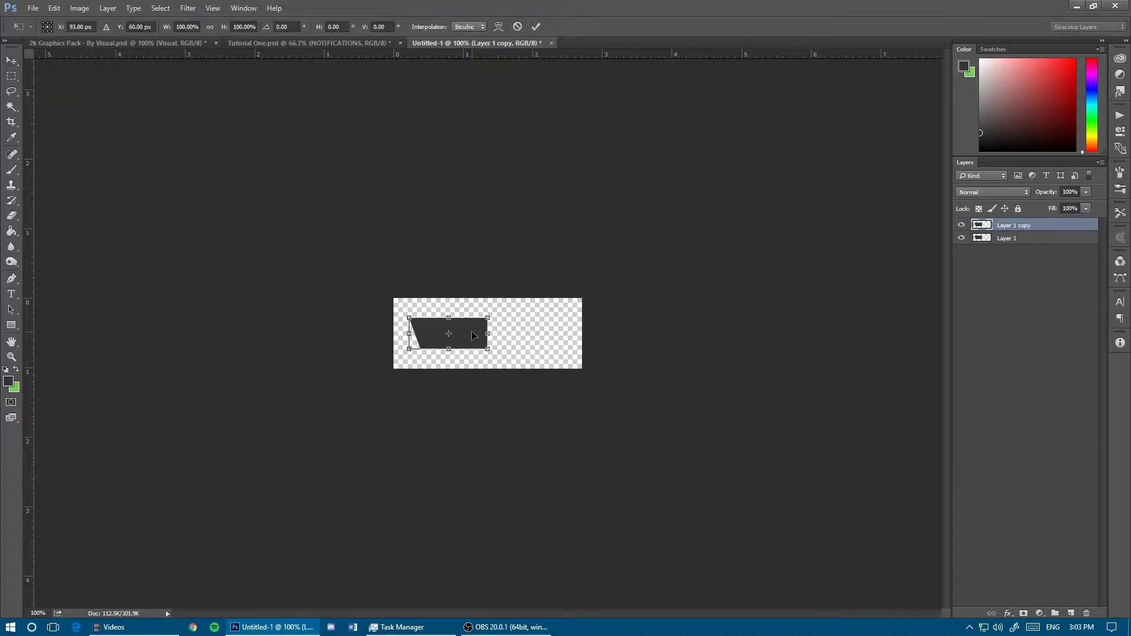
pyautogui.rightClick(475, 335)
pyautogui.click(513, 508)
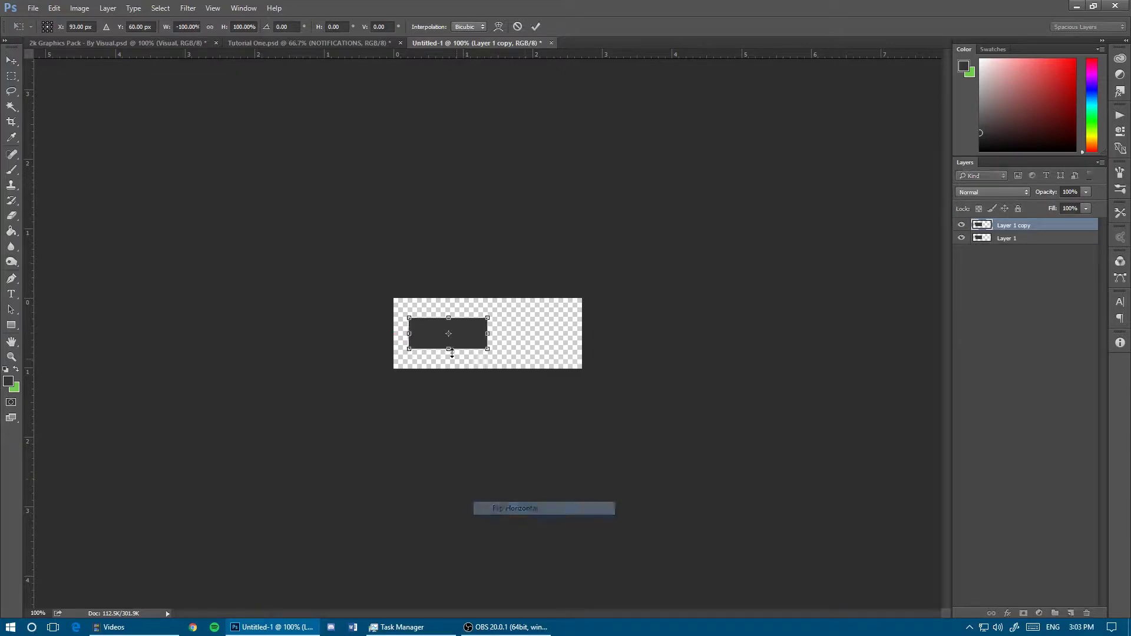
pyautogui.rightClick(465, 336)
pyautogui.click(528, 520)
pyautogui.press('Return')
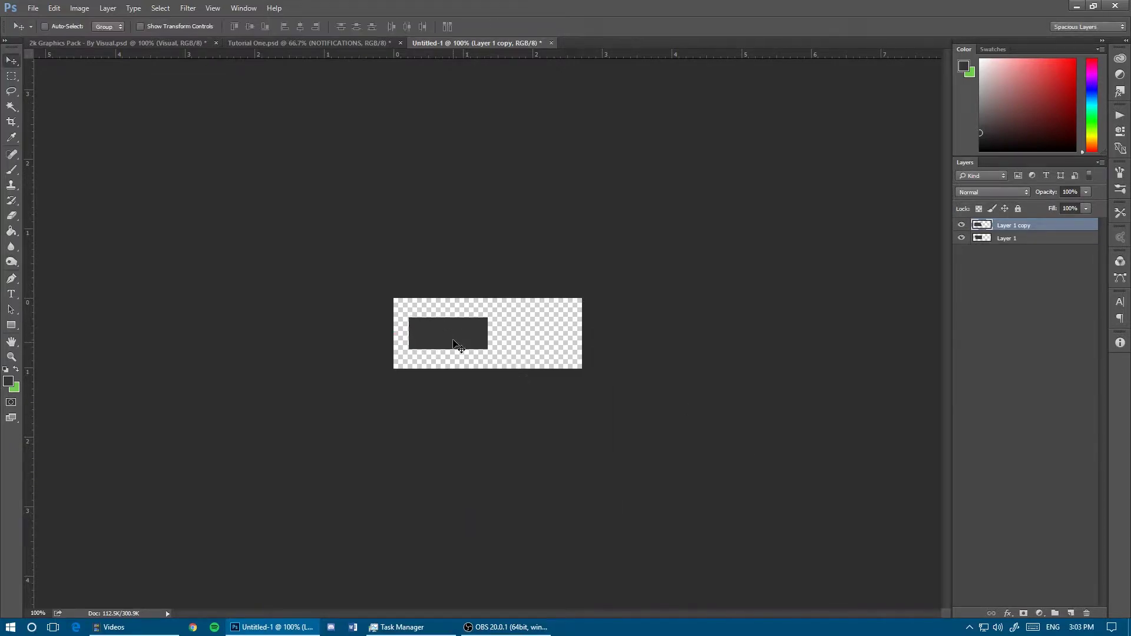
pyautogui.moveTo(455, 340); pyautogui.dragTo(548, 349)
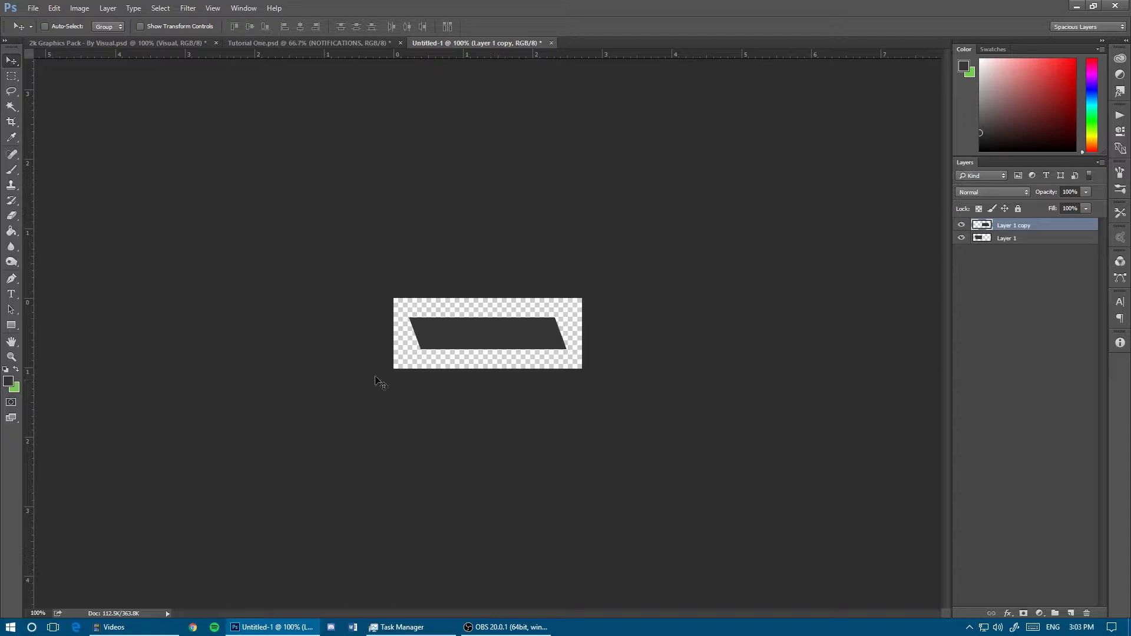
pyautogui.moveTo(547, 341)
pyautogui.mouseDown()
pyautogui.moveTo(538, 339)
pyautogui.moveTo(548, 346)
pyautogui.mouseUp()
pyautogui.moveTo(518, 331); pyautogui.dragTo(542, 351)
# - Merge Layer 1 and its copy into one layer named MAIN, centred horizontally on the canvas
pyautogui.keyDown('shift'); pyautogui.click(1012, 238); pyautogui.keyUp('shift')
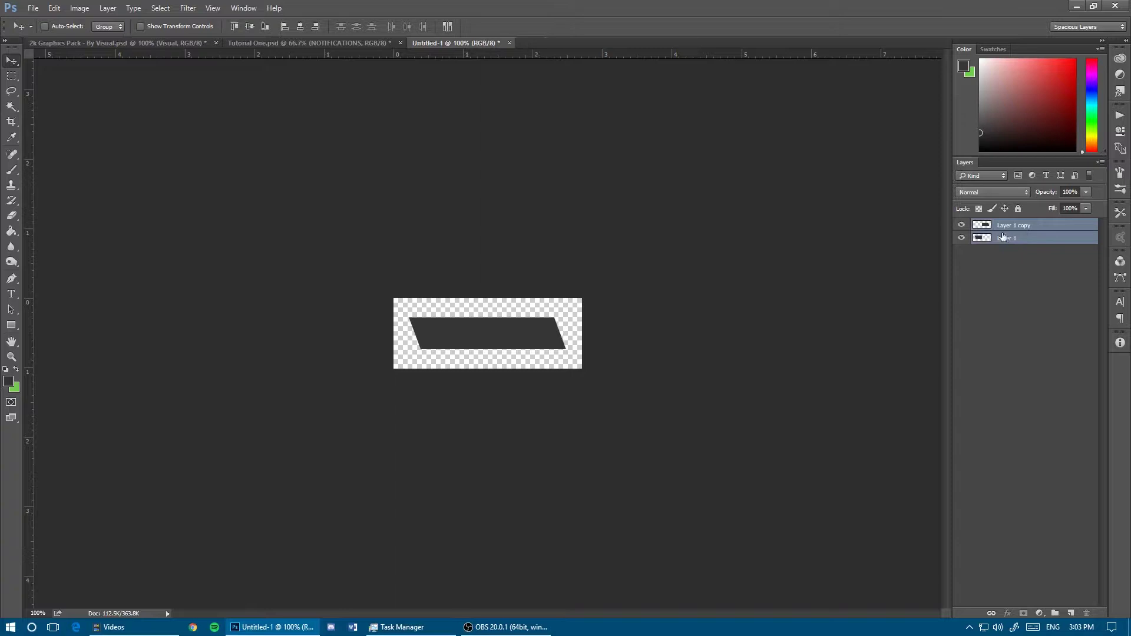
pyautogui.hotkey('ctrl', 'e')
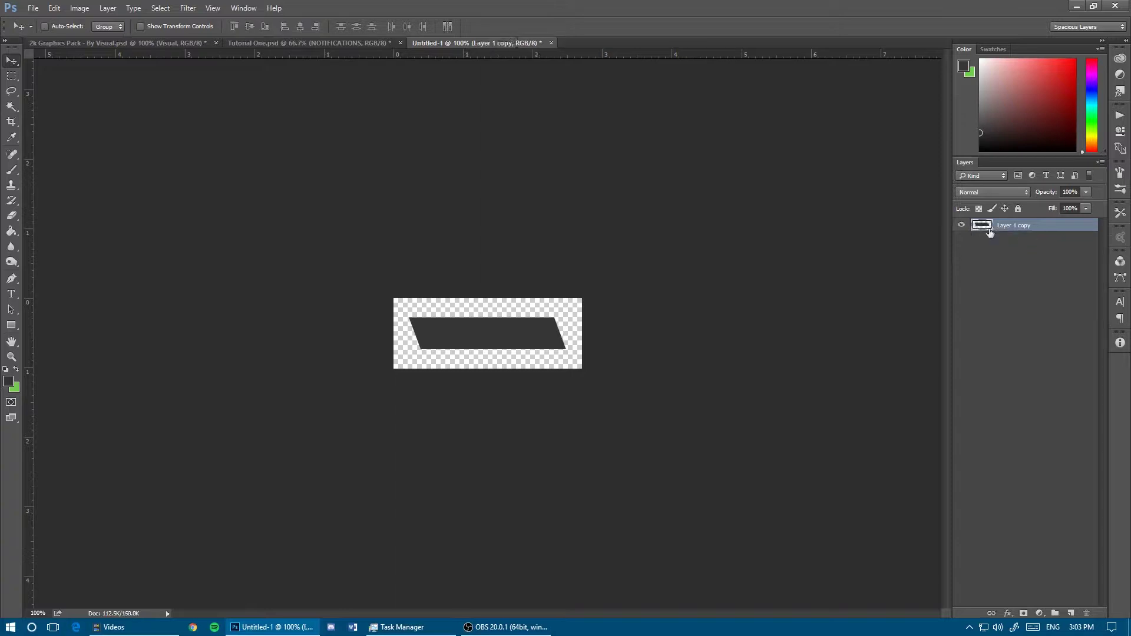
pyautogui.doubleClick(1022, 226)
pyautogui.write('MAIN')
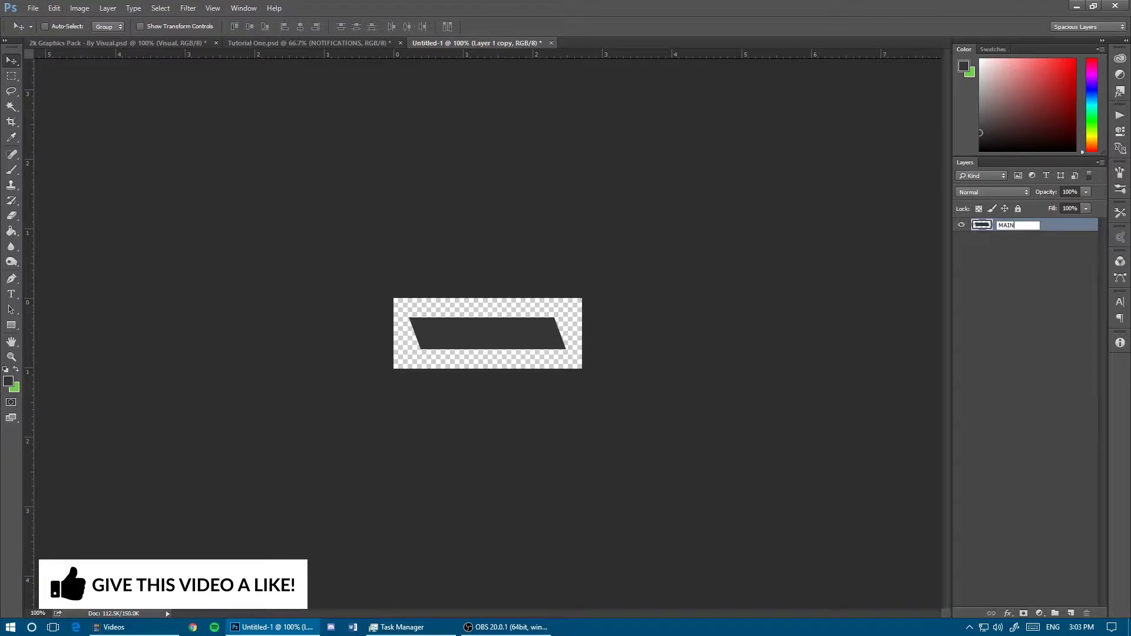
pyautogui.press('Return')
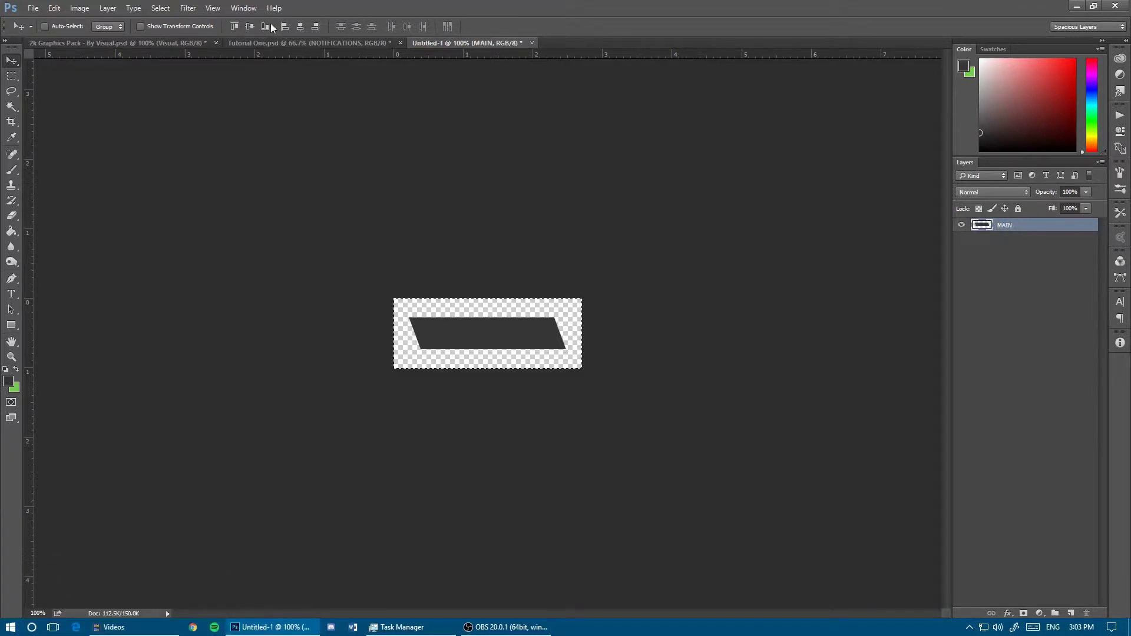
pyautogui.click(303, 26)
pyautogui.hotkey('ctrl', 'd')
# - Add a green Stroke layer style positioned Inside to the MAIN layer
pyautogui.press('h')
pyautogui.hotkey('ctrl', 'alt', 'b')
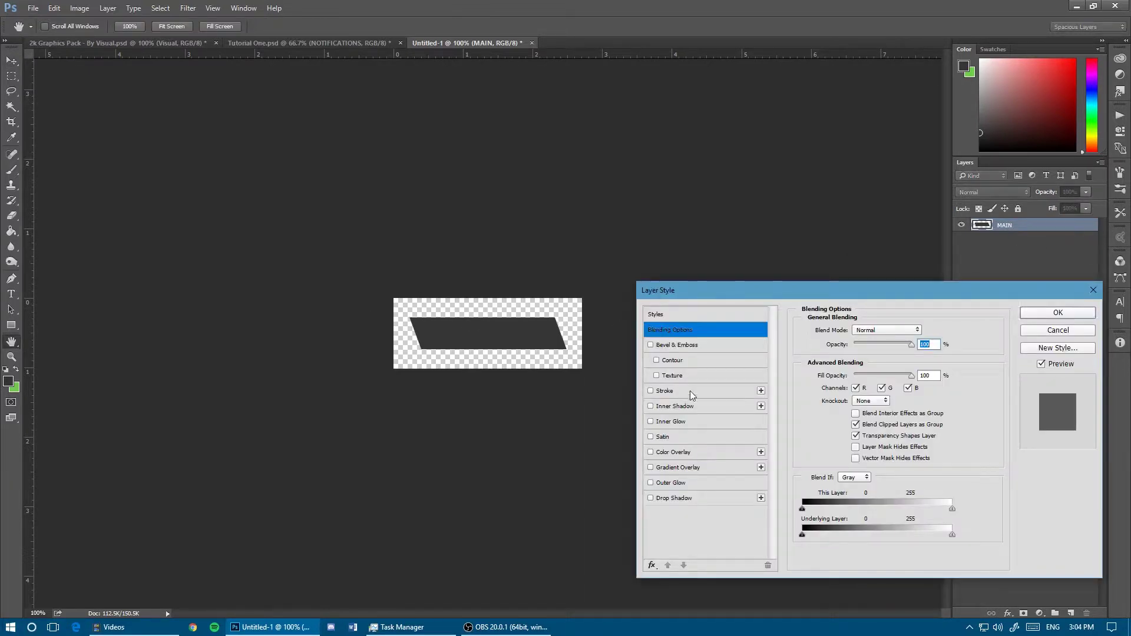
pyautogui.click(683, 391)
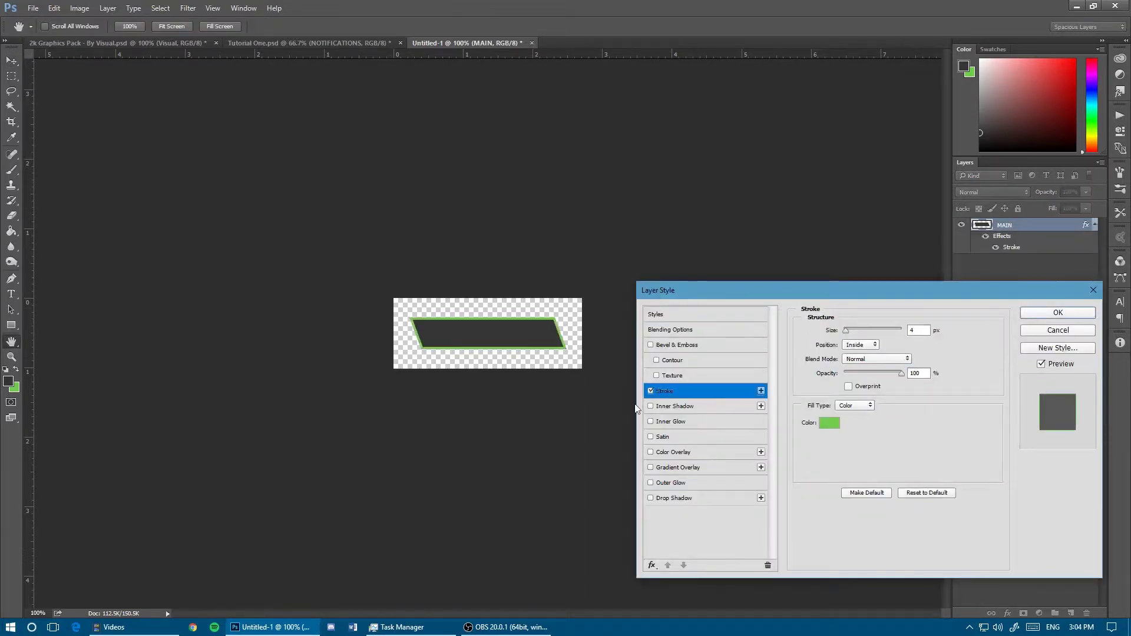
pyautogui.click(860, 345)
pyautogui.click(861, 345)
pyautogui.click(860, 345)
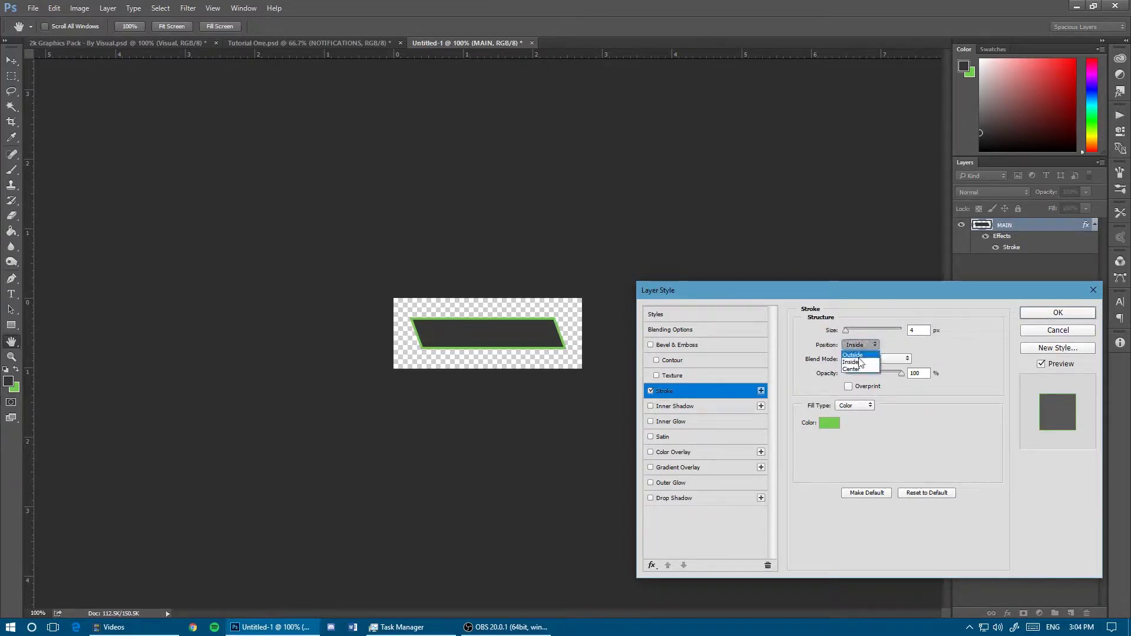
pyautogui.click(862, 354)
pyautogui.click(864, 345)
pyautogui.click(858, 355)
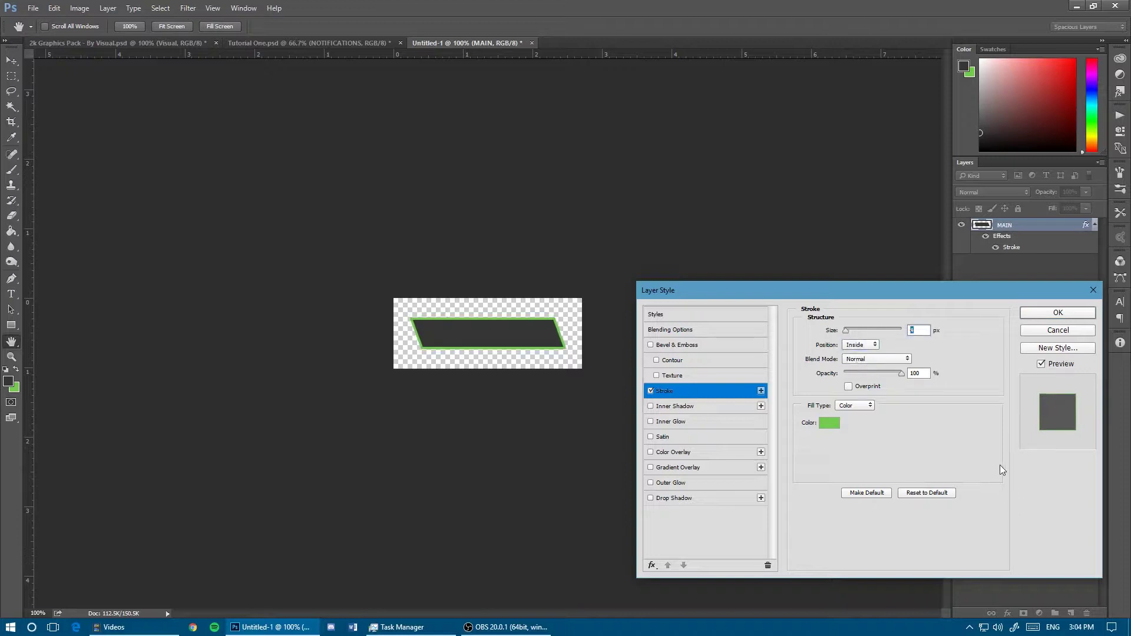
pyautogui.click(1058, 313)
pyautogui.press('v')
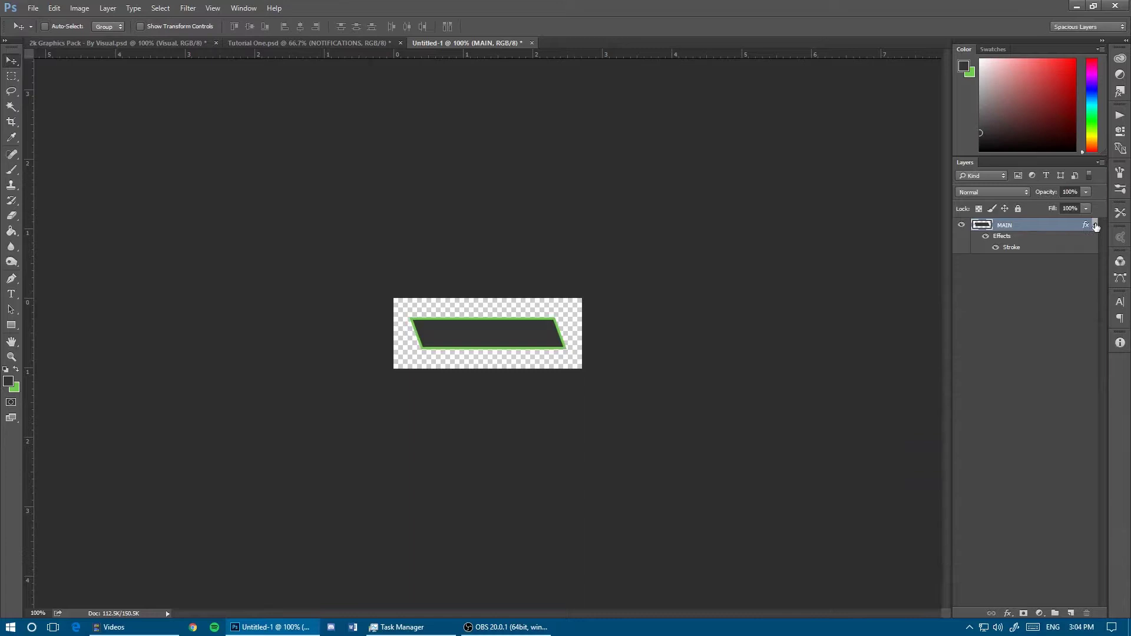
pyautogui.click(1095, 224)
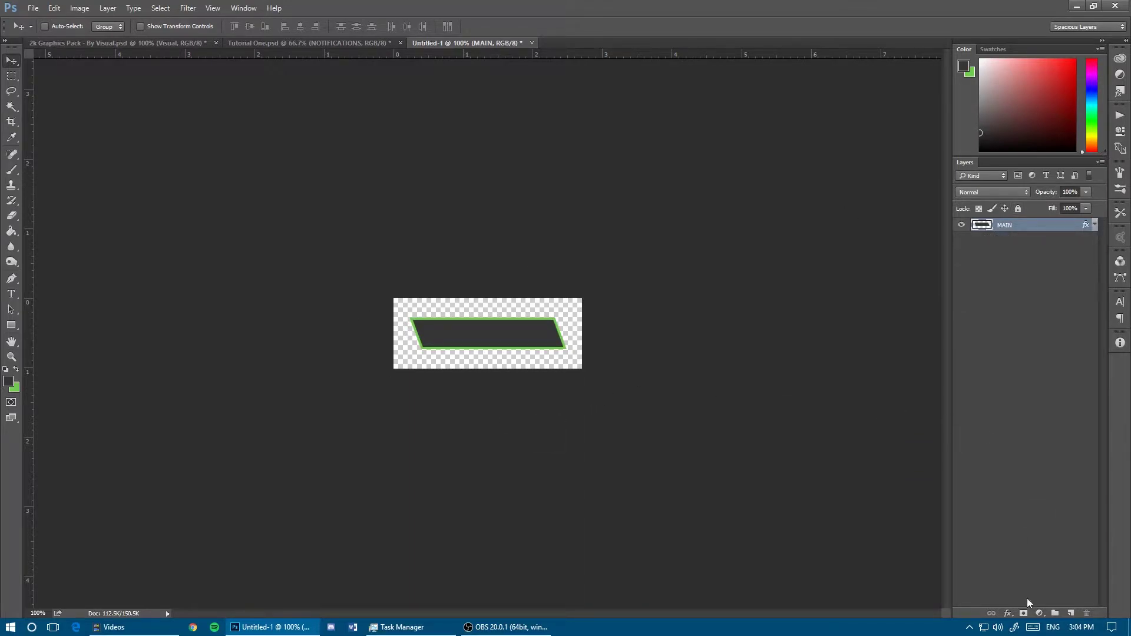
# - On a new layer, draw a curved spike path along the bar's top-right edge
pyautogui.click(1071, 613)
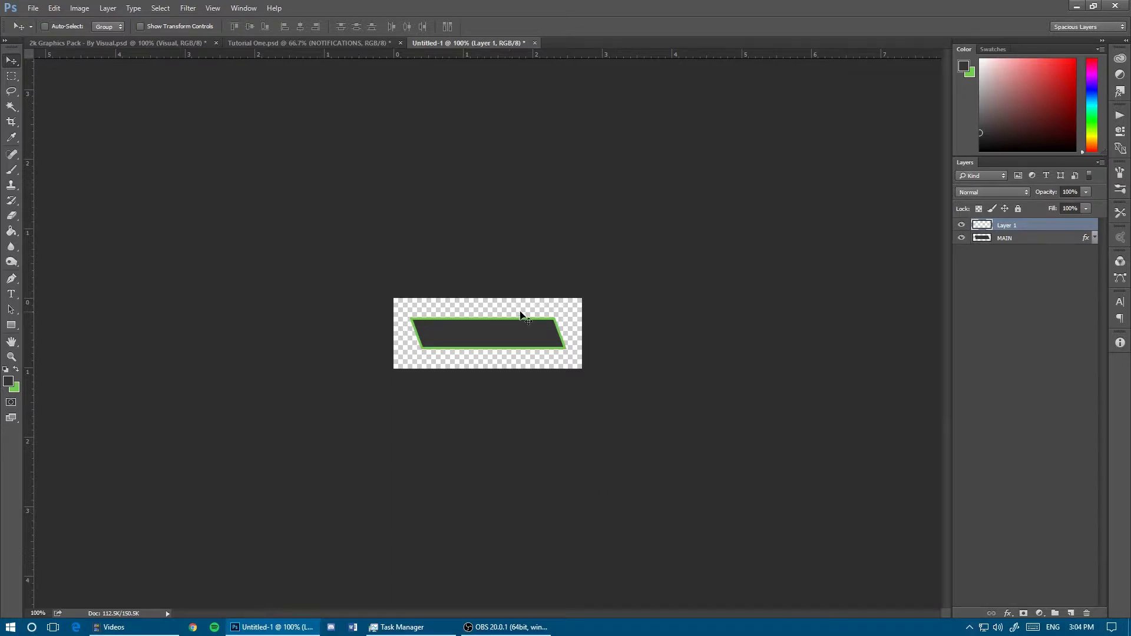
pyautogui.press('p')
pyautogui.press('z')
pyautogui.moveTo(564, 323); pyautogui.dragTo(394, 333)
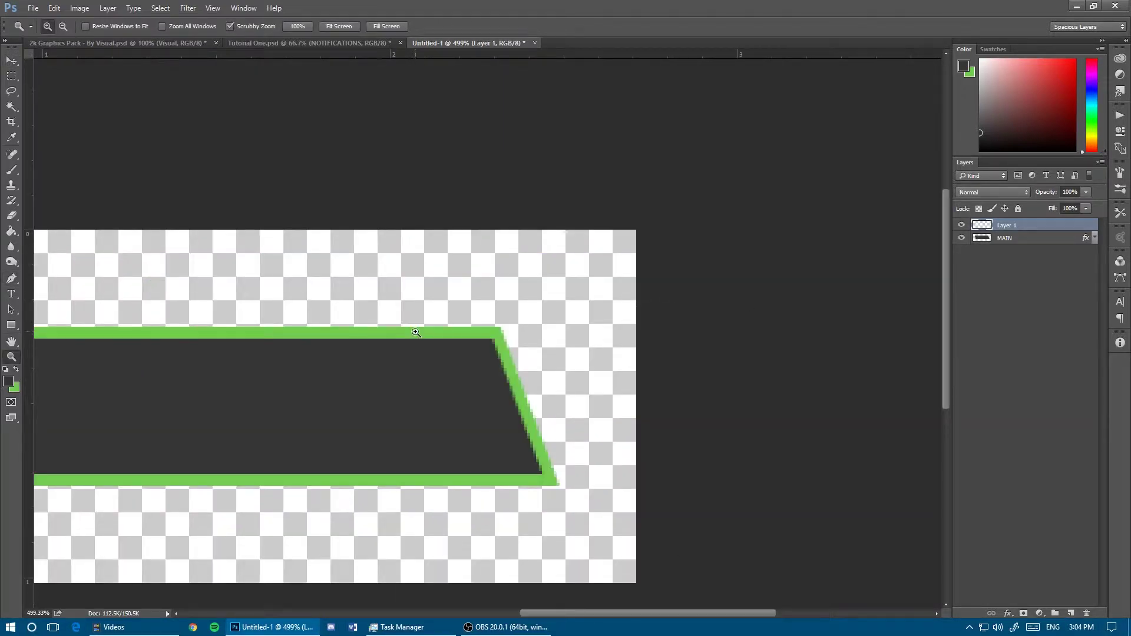
pyautogui.press('p')
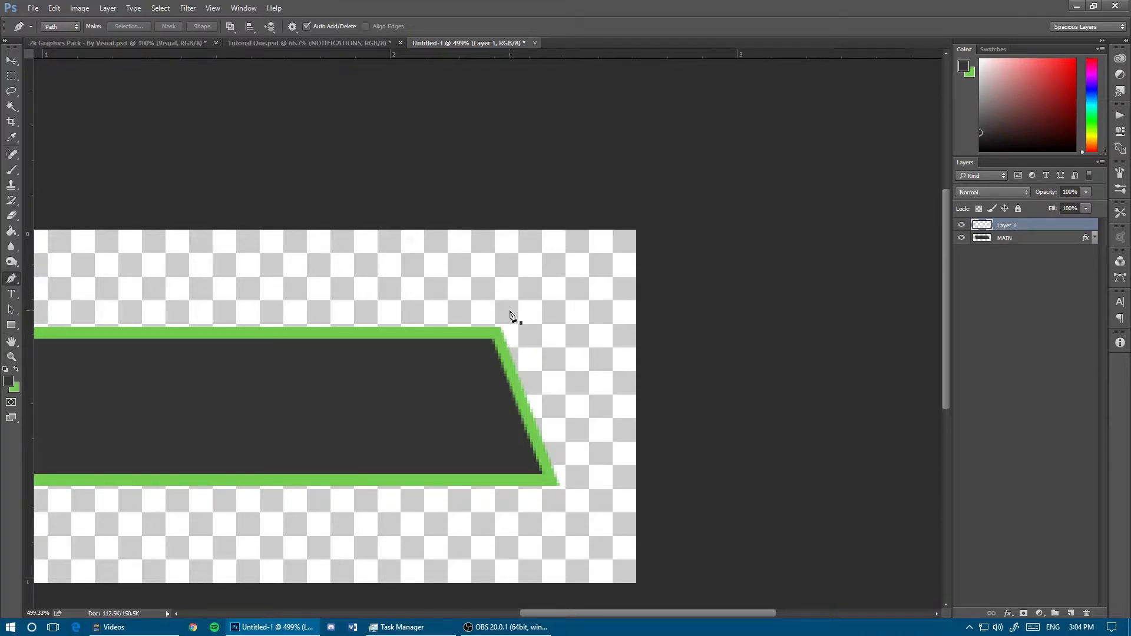
pyautogui.moveTo(509, 309); pyautogui.dragTo(577, 260)
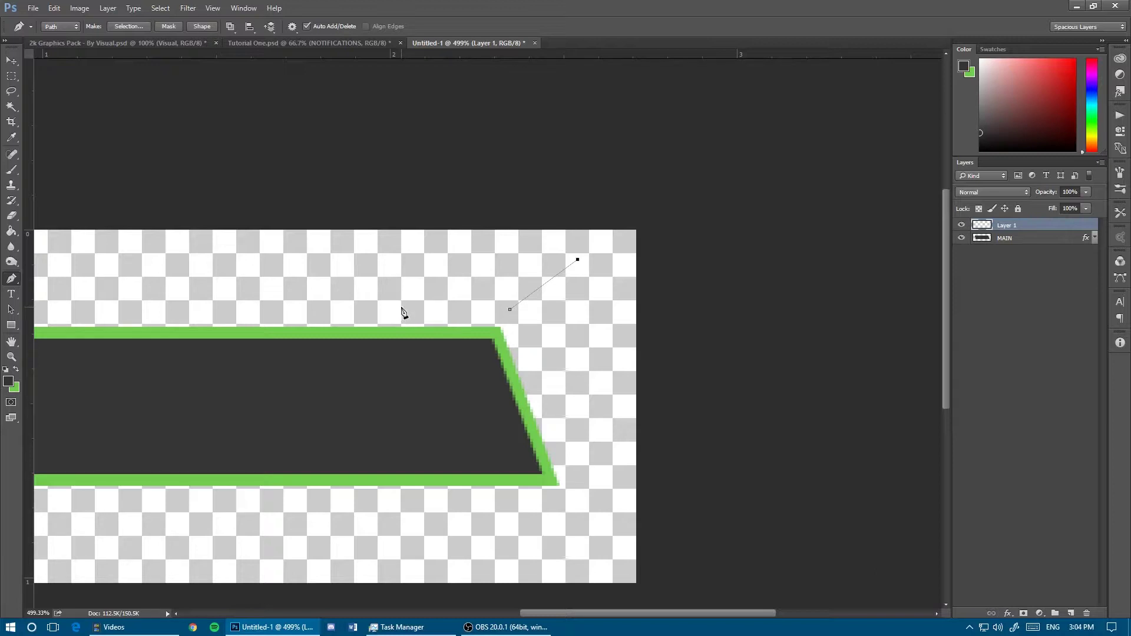
pyautogui.moveTo(398, 310); pyautogui.dragTo(402, 309)
pyautogui.moveTo(331, 310); pyautogui.dragTo(302, 323)
pyautogui.click(510, 310)
# - Fill the spike path with the green background colour and hide the path outline
pyautogui.rightClick(511, 301)
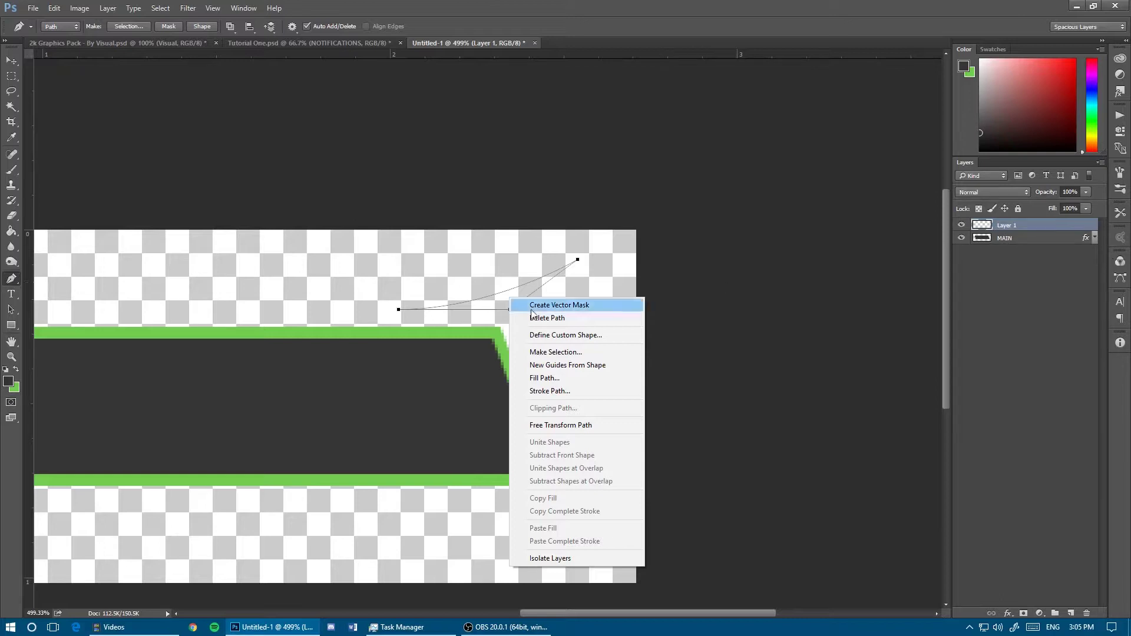
pyautogui.click(567, 376)
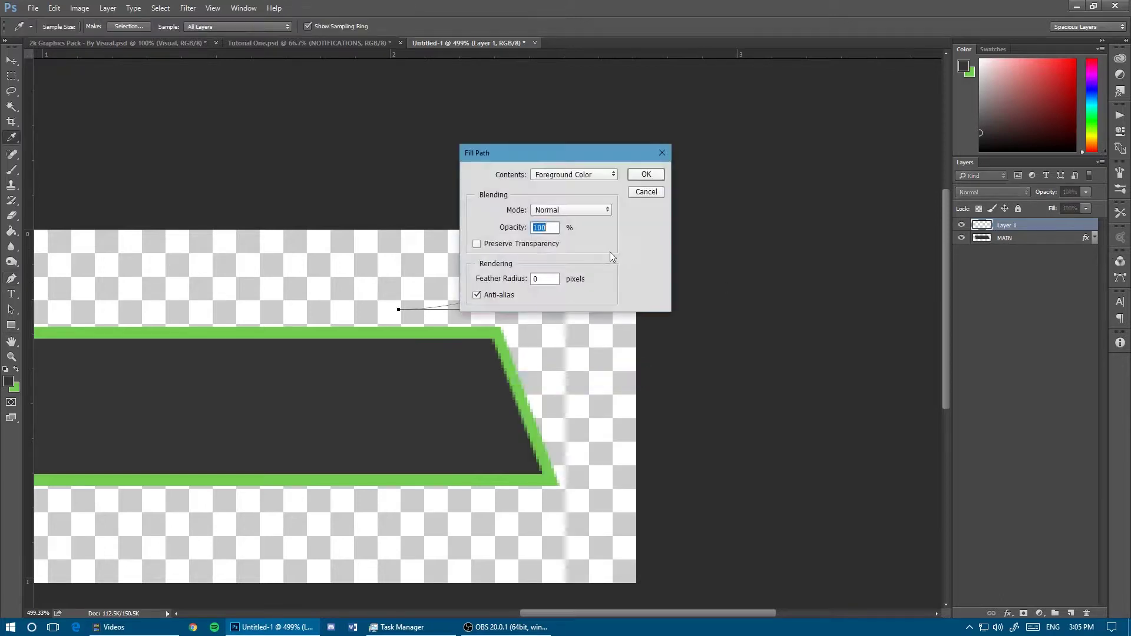
pyautogui.click(573, 175)
pyautogui.click(566, 195)
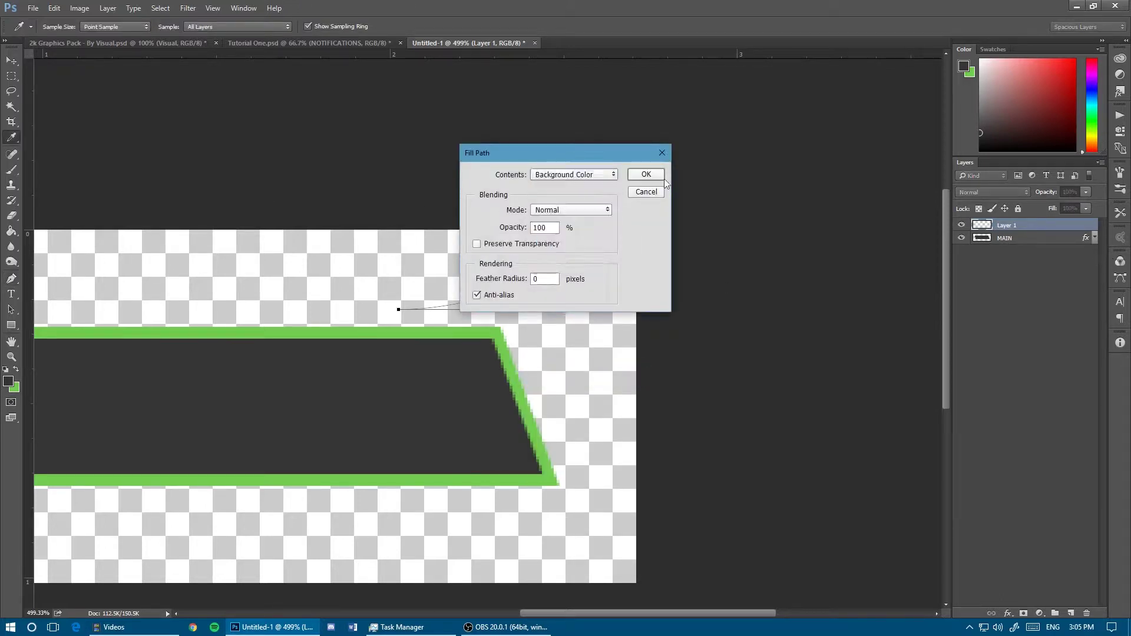
pyautogui.click(644, 177)
pyautogui.press('Return')
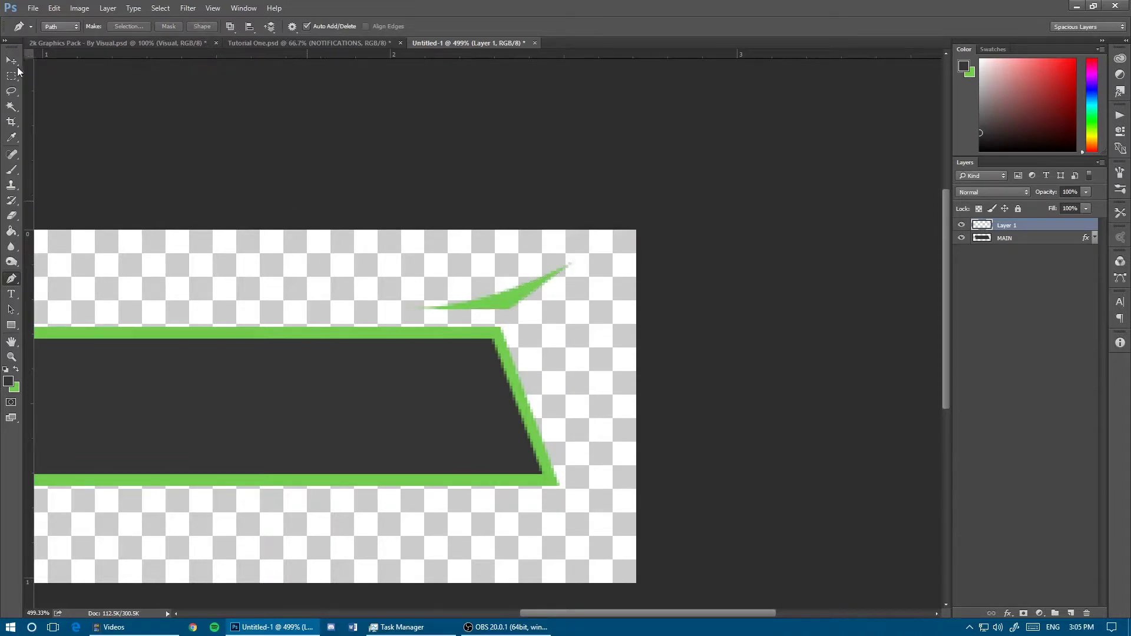
pyautogui.click(11, 60)
# - Move the spike onto the bar's top-right corner and rename its layer 'top right'
pyautogui.moveTo(531, 295)
pyautogui.mouseDown()
pyautogui.moveTo(523, 311)
pyautogui.moveTo(568, 287)
pyautogui.moveTo(518, 293)
pyautogui.moveTo(515, 310)
pyautogui.moveTo(541, 292)
pyautogui.mouseUp()
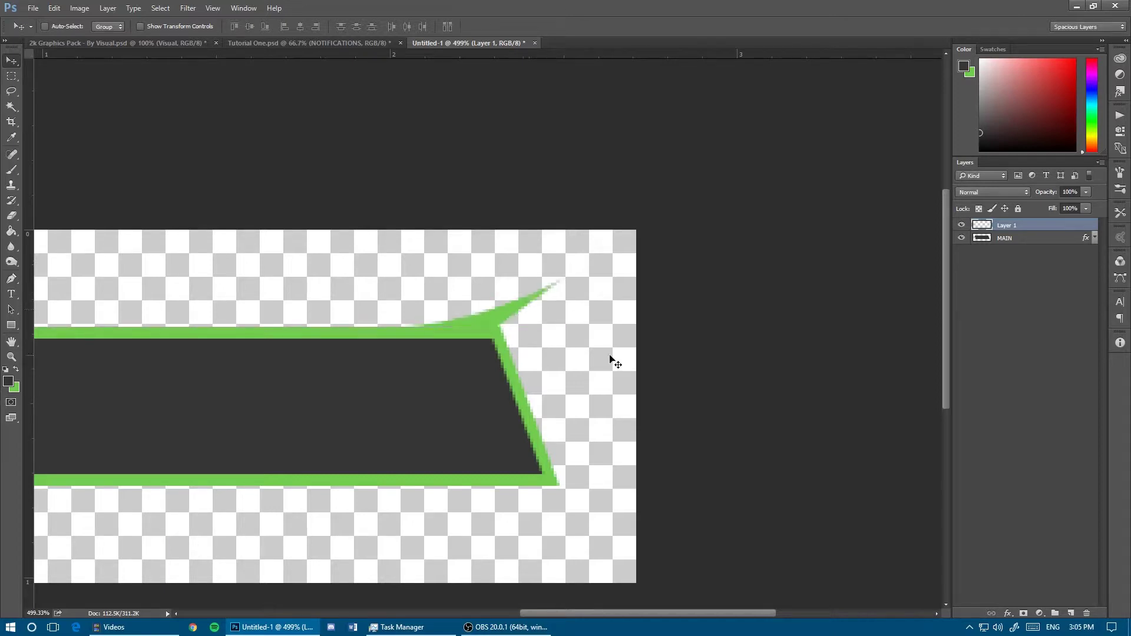
pyautogui.scroll(-1, 643, 351)
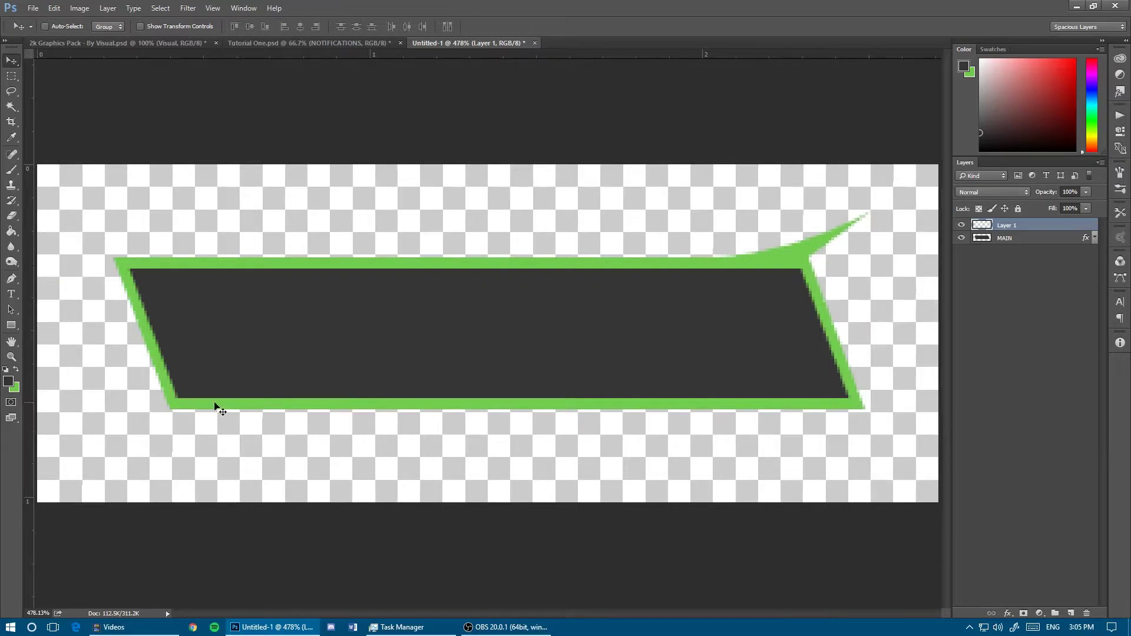
pyautogui.doubleClick(1006, 225)
pyautogui.press('BackSpace')
pyautogui.write('top right')
pyautogui.press('Return')
# - Duplicate the spike, flip it vertically, and place the copy on the bottom-right corner
pyautogui.hotkey('ctrl', 'j')
pyautogui.hotkey('ctrl', 't')
pyautogui.rightClick(829, 230)
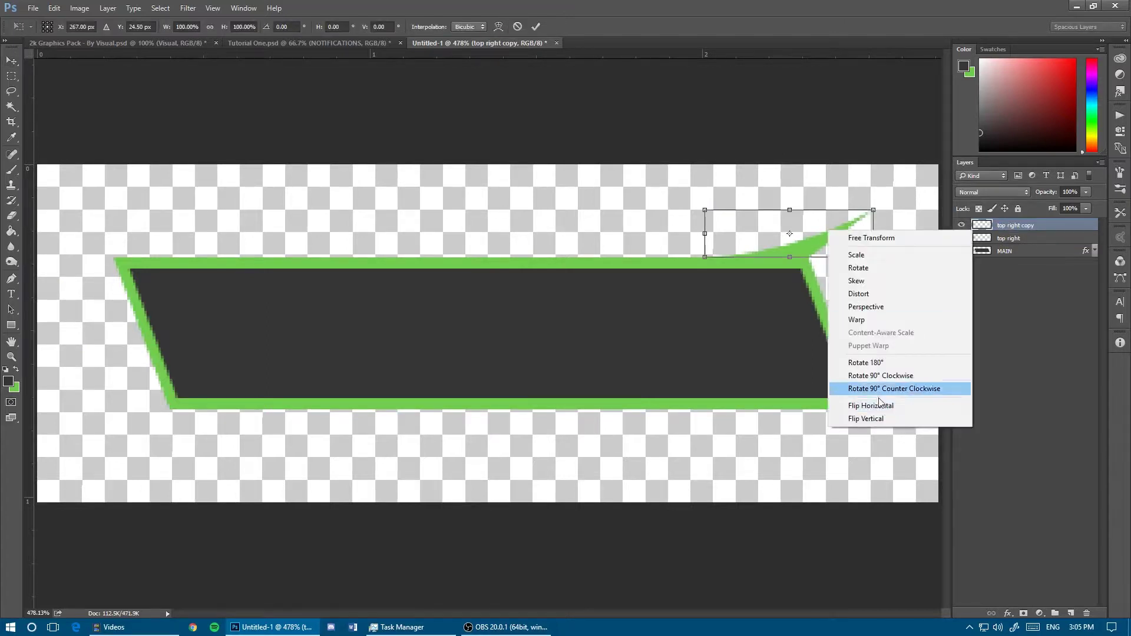
pyautogui.click(877, 420)
pyautogui.press('Return')
pyautogui.moveTo(789, 277); pyautogui.dragTo(856, 409)
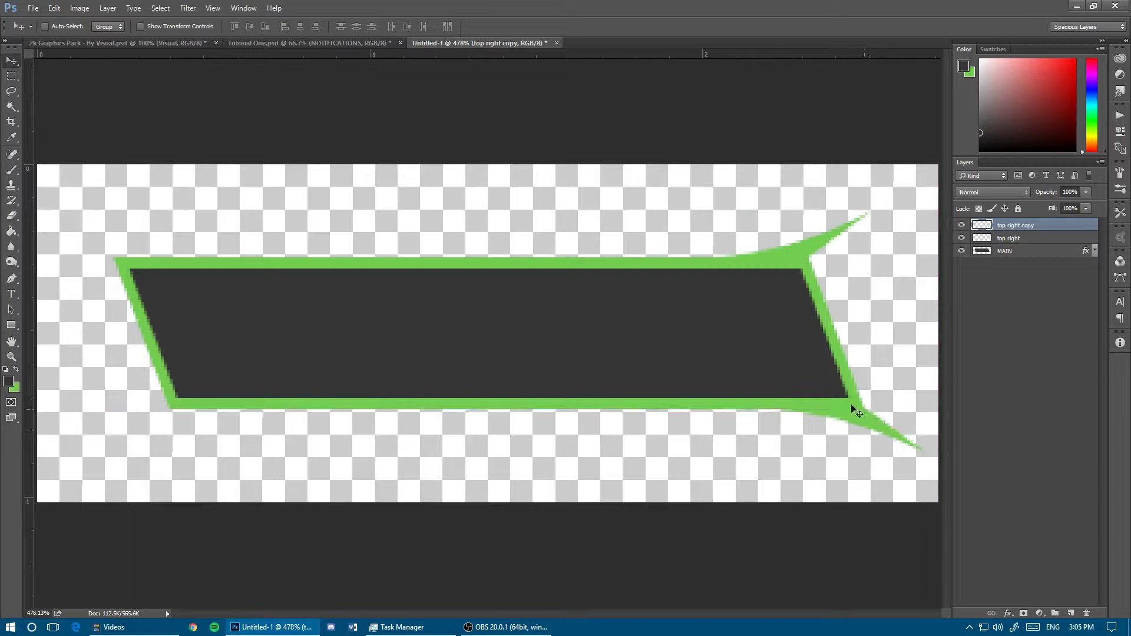
pyautogui.press('Left')
pyautogui.hotkey('ctrl', '-')
# - Group both spike layers as RIGHT and duplicate the group as LEFT
pyautogui.keyDown('ctrl'); pyautogui.click(1023, 234); pyautogui.keyUp('ctrl')
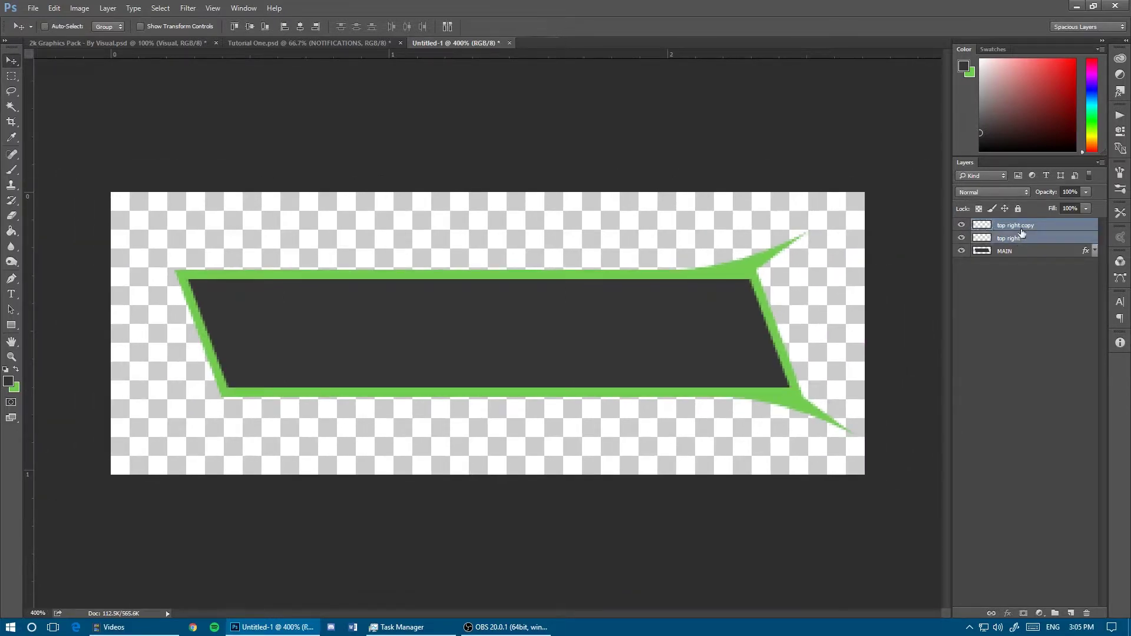
pyautogui.hotkey('ctrl', 'g')
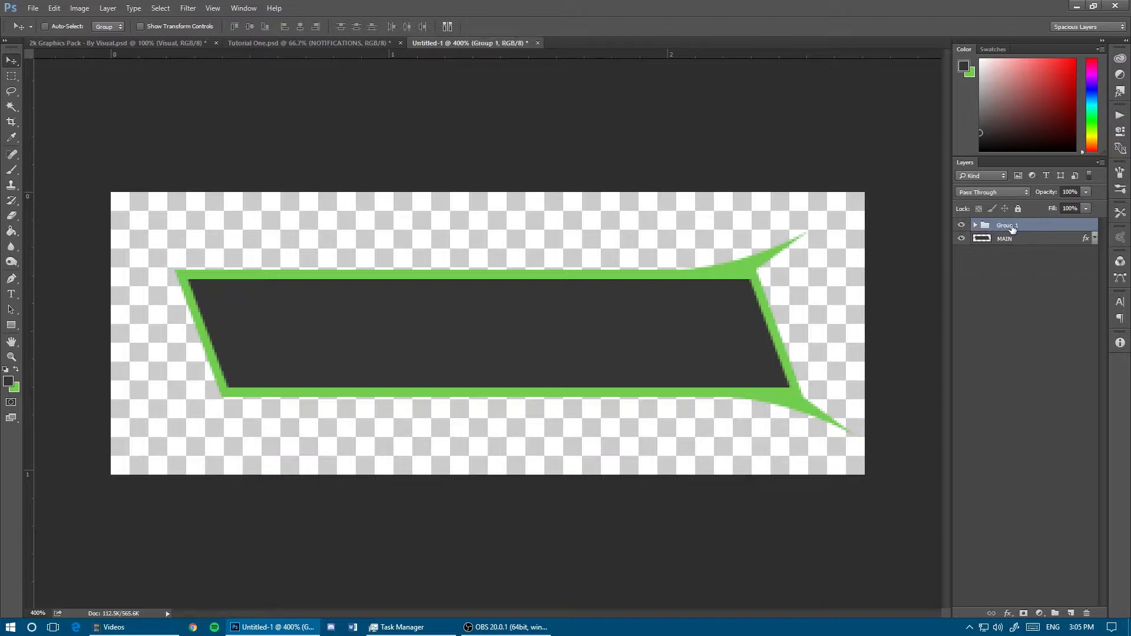
pyautogui.doubleClick(1010, 226)
pyautogui.write('RIGHT')
pyautogui.press('Return')
pyautogui.hotkey('ctrl', 'j')
pyautogui.doubleClick(1019, 226)
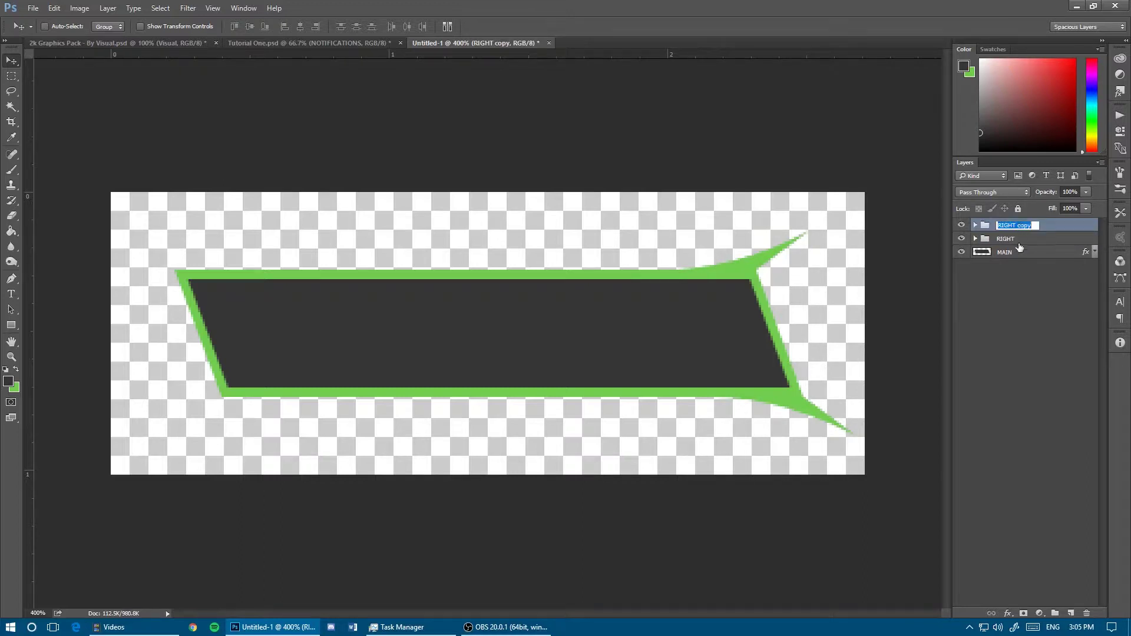
pyautogui.write('LEFT')
pyautogui.press('Return')
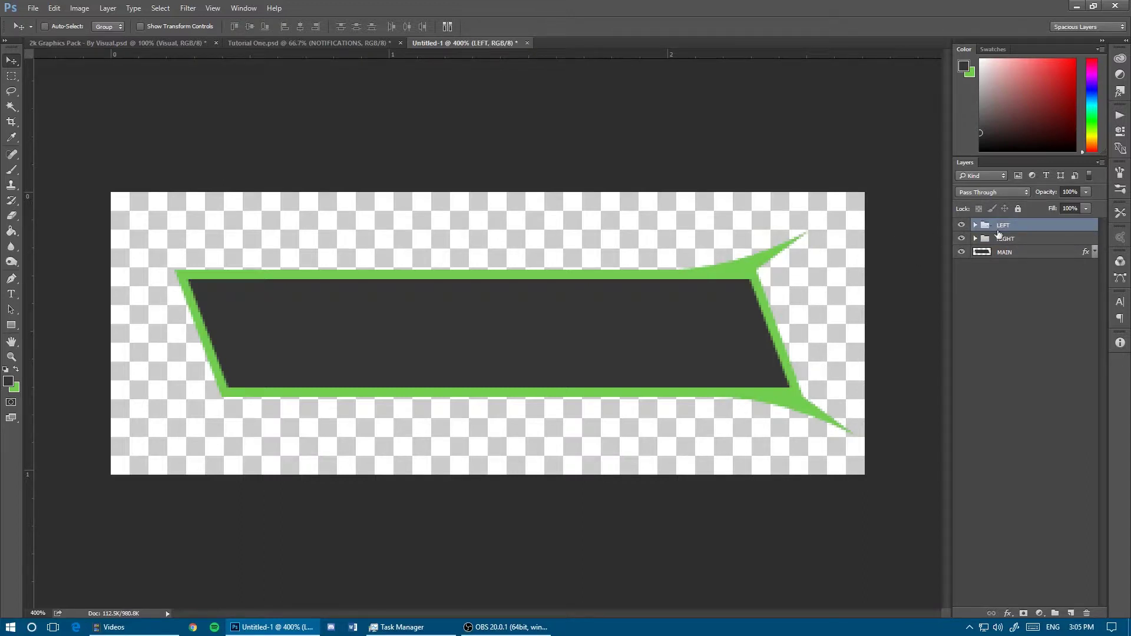
# - Flip the LEFT group horizontally and vertically and move it onto the bar's left corners
pyautogui.click(976, 225)
pyautogui.doubleClick(1025, 239)
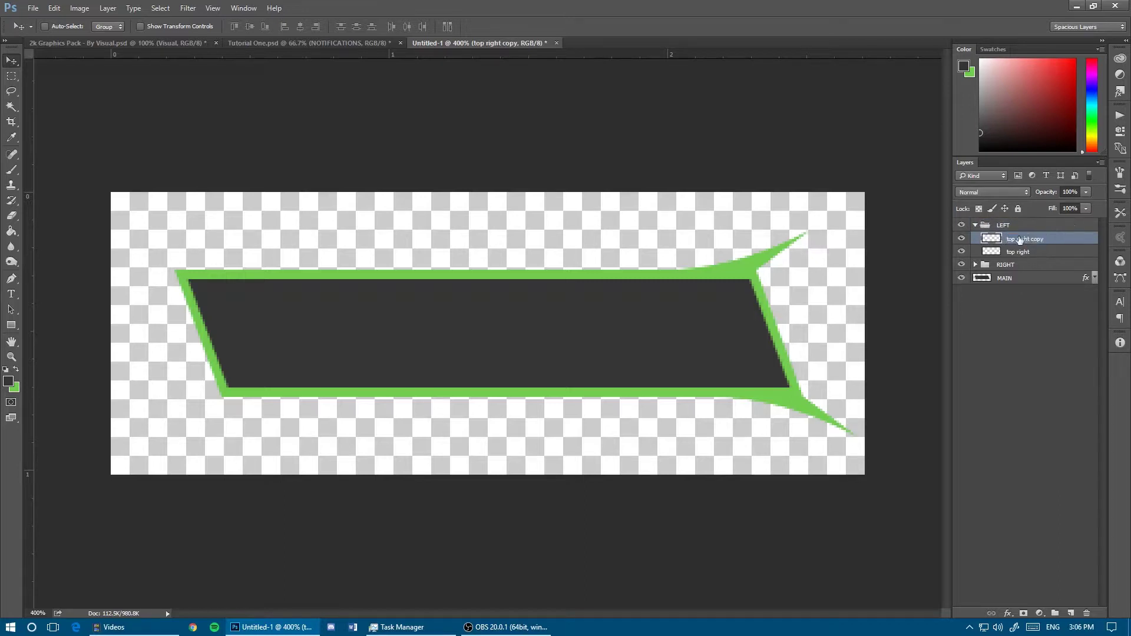
pyautogui.click(1038, 227)
pyautogui.moveTo(831, 296); pyautogui.dragTo(557, 313)
pyautogui.hotkey('ctrl', 't')
pyautogui.rightClick(553, 318)
pyautogui.click(614, 495)
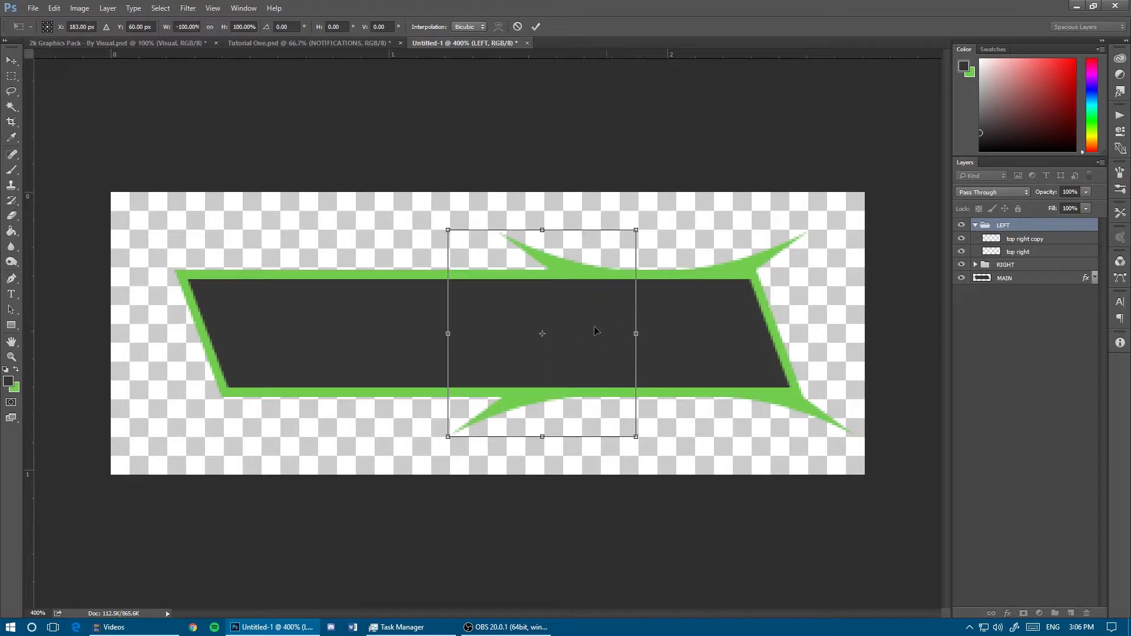
pyautogui.rightClick(574, 330)
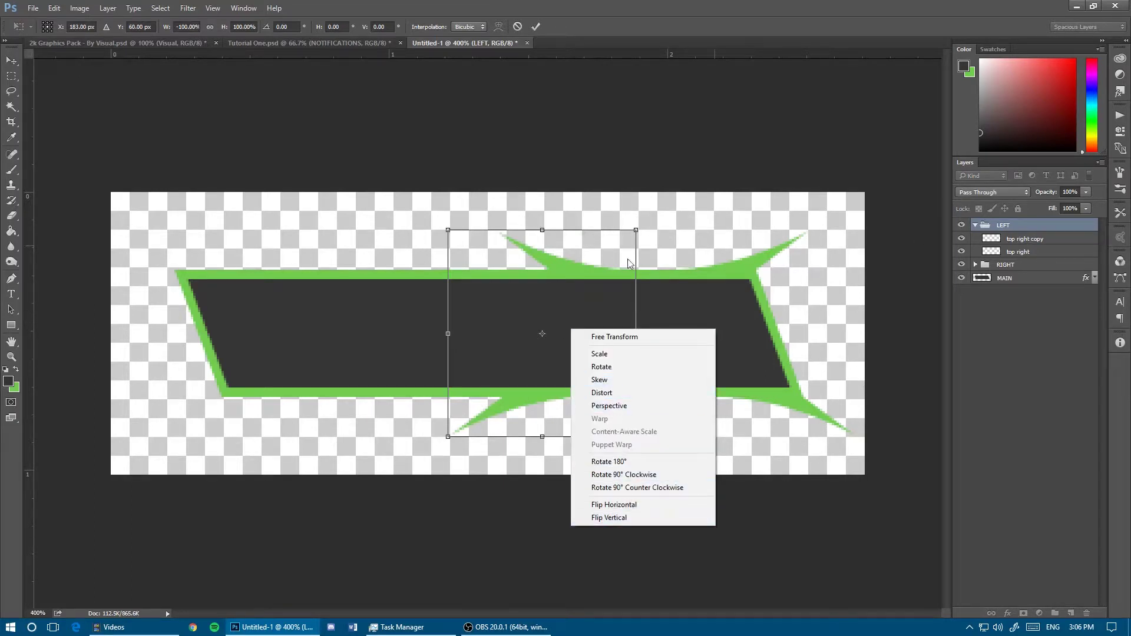
pyautogui.click(1008, 227)
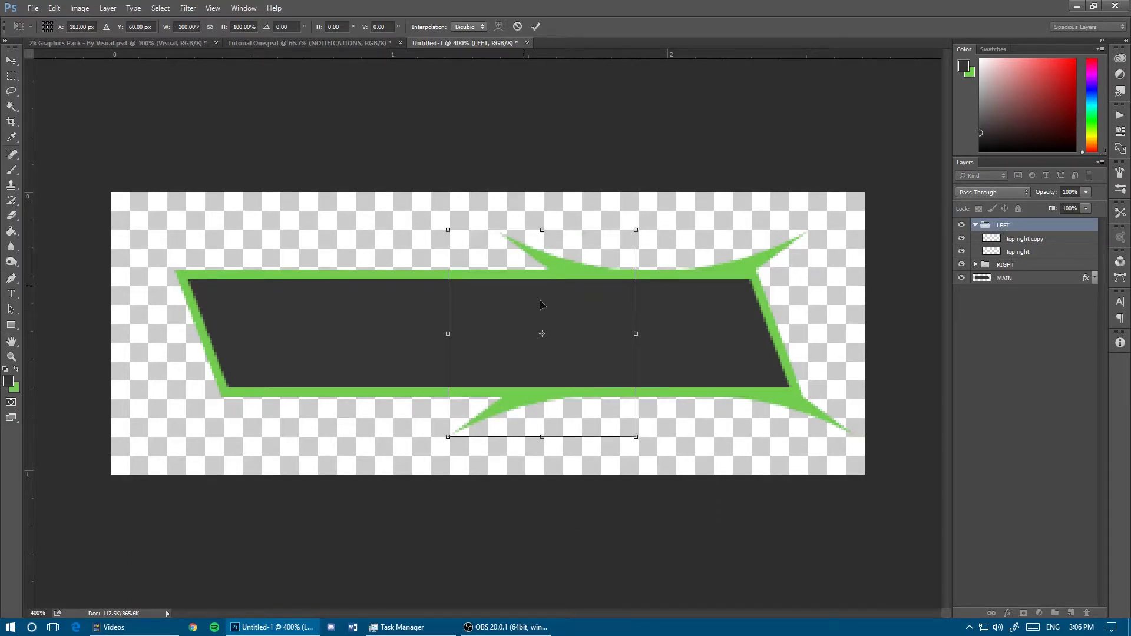
pyautogui.rightClick(599, 313)
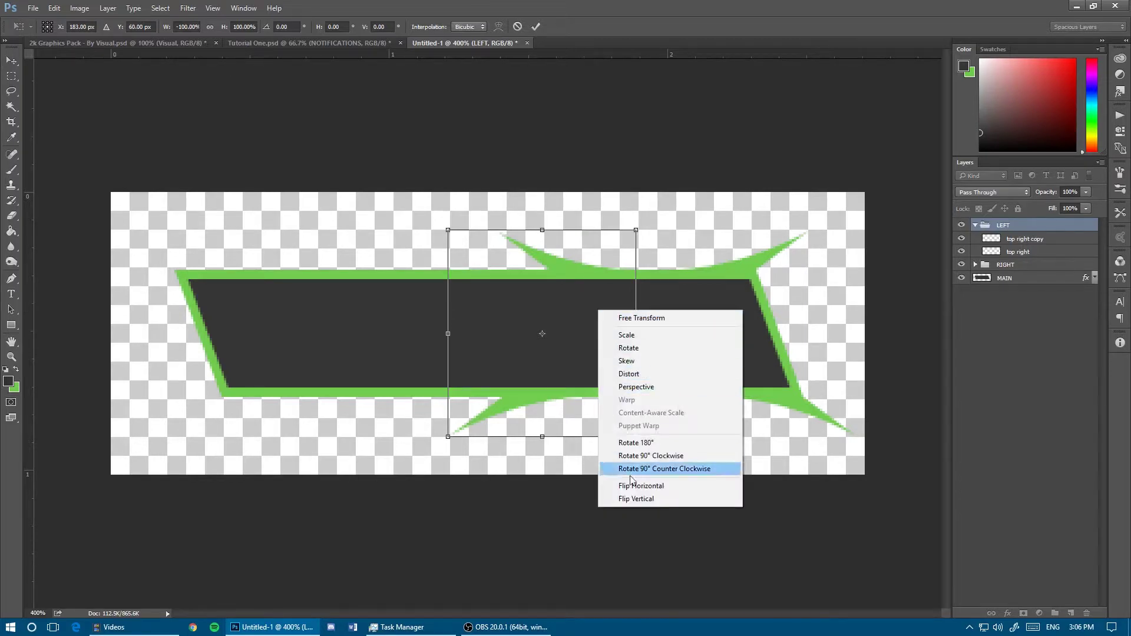
pyautogui.click(636, 500)
pyautogui.press('Return')
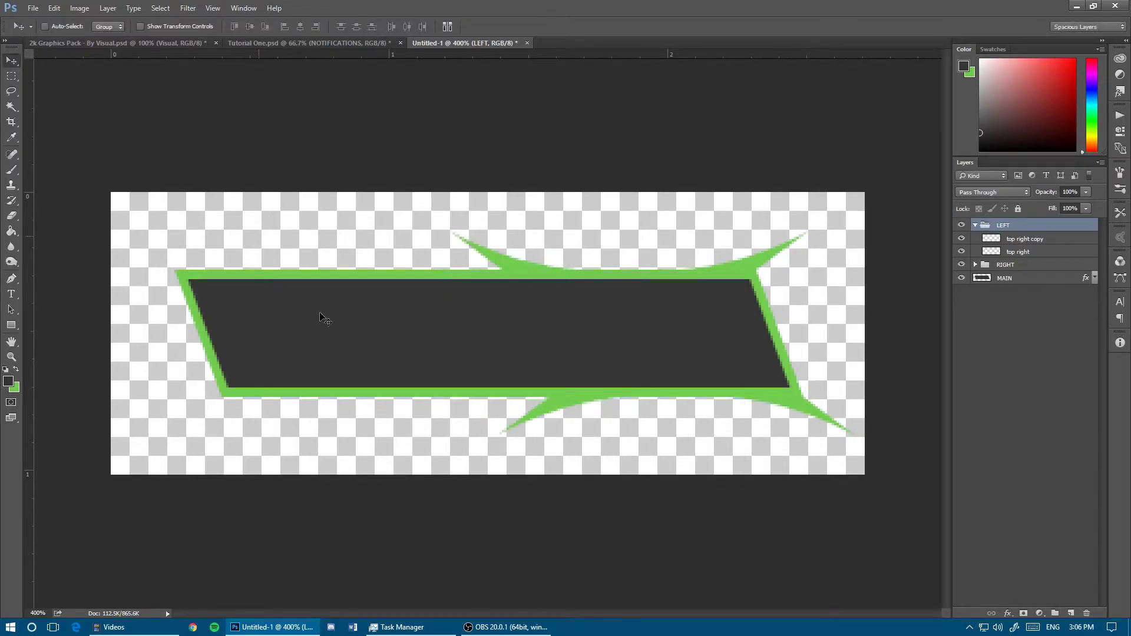
pyautogui.moveTo(589, 281); pyautogui.dragTo(257, 275)
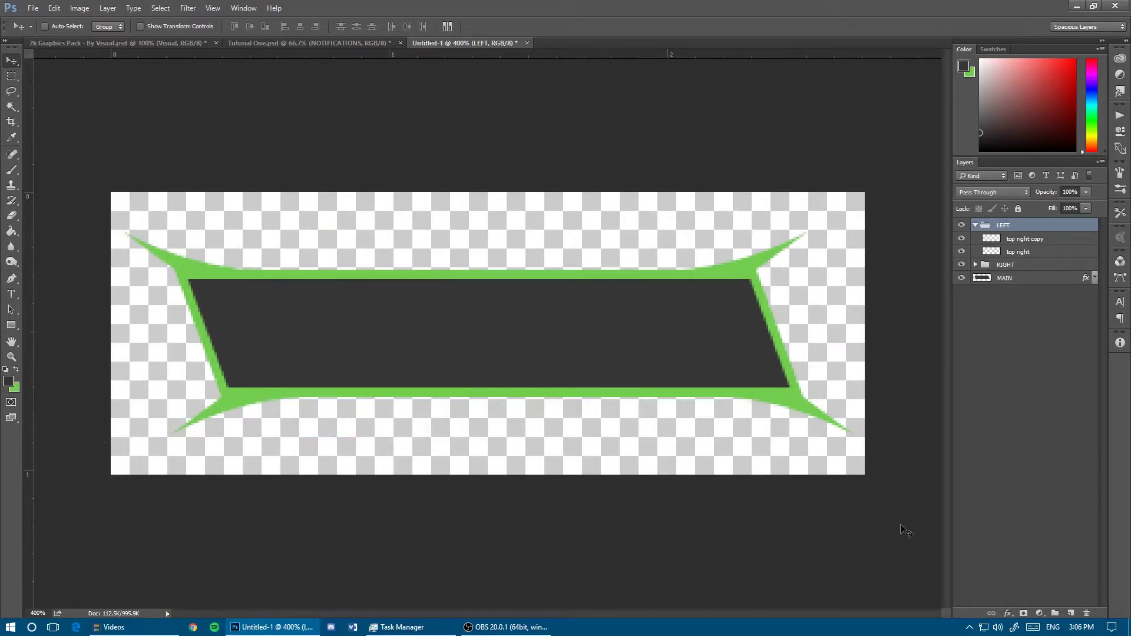
# - Rename the LEFT group's spike layers 'top left' and 'tottom left'
pyautogui.doubleClick(1021, 240)
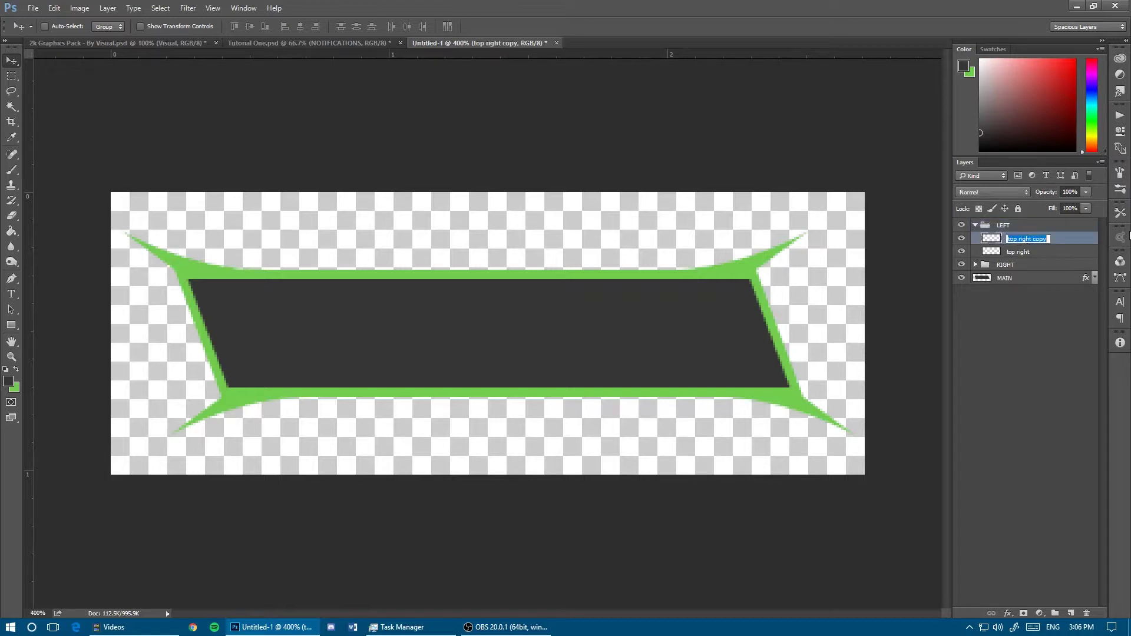
pyautogui.write('top left')
pyautogui.press('Return')
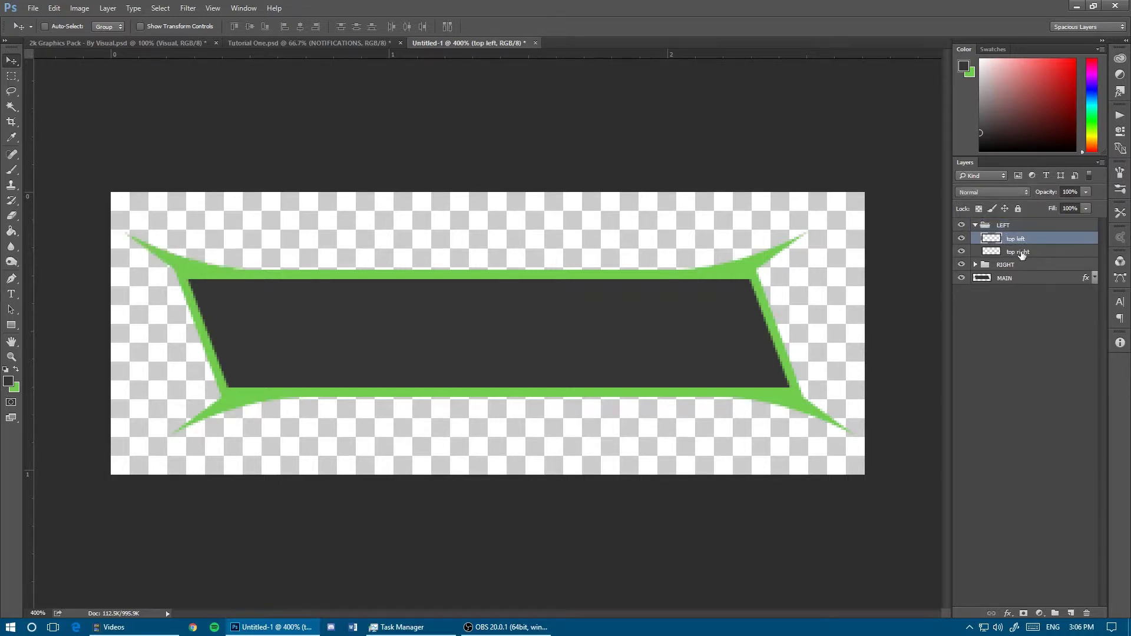
pyautogui.doubleClick(1019, 252)
pyautogui.write('to')
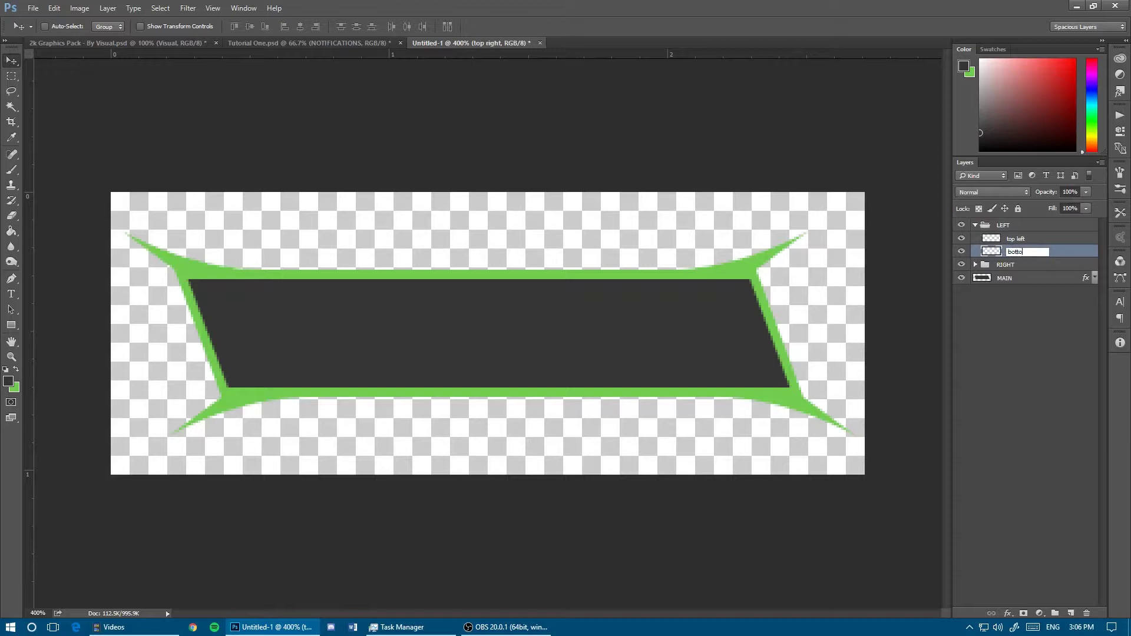
pyautogui.write('ttom left')
pyautogui.press('Return')
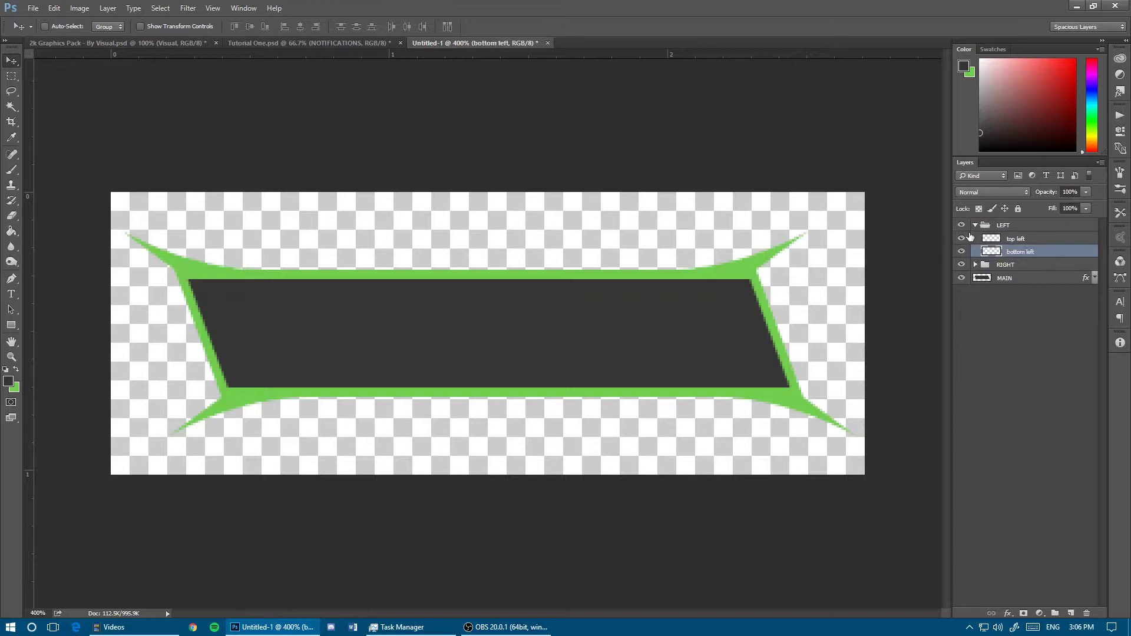
pyautogui.click(994, 228)
pyautogui.click(975, 225)
# - Rename the RIGHT group's copied spike layer 'bottom', then zoom out to view the whole banner
pyautogui.click(983, 239)
pyautogui.click(976, 238)
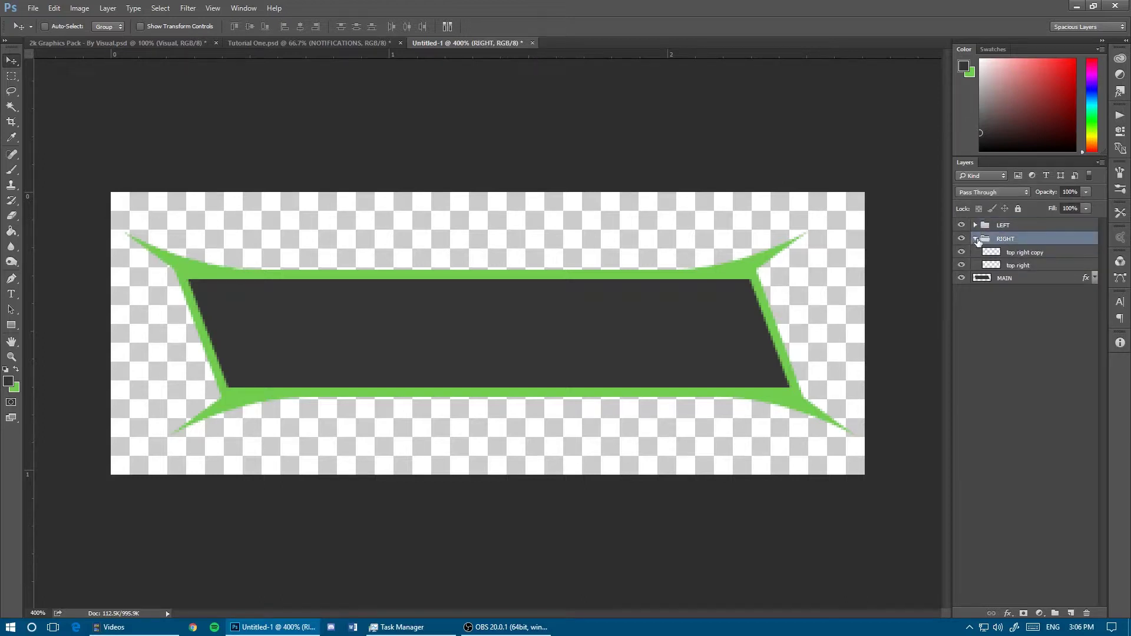
pyautogui.doubleClick(1016, 254)
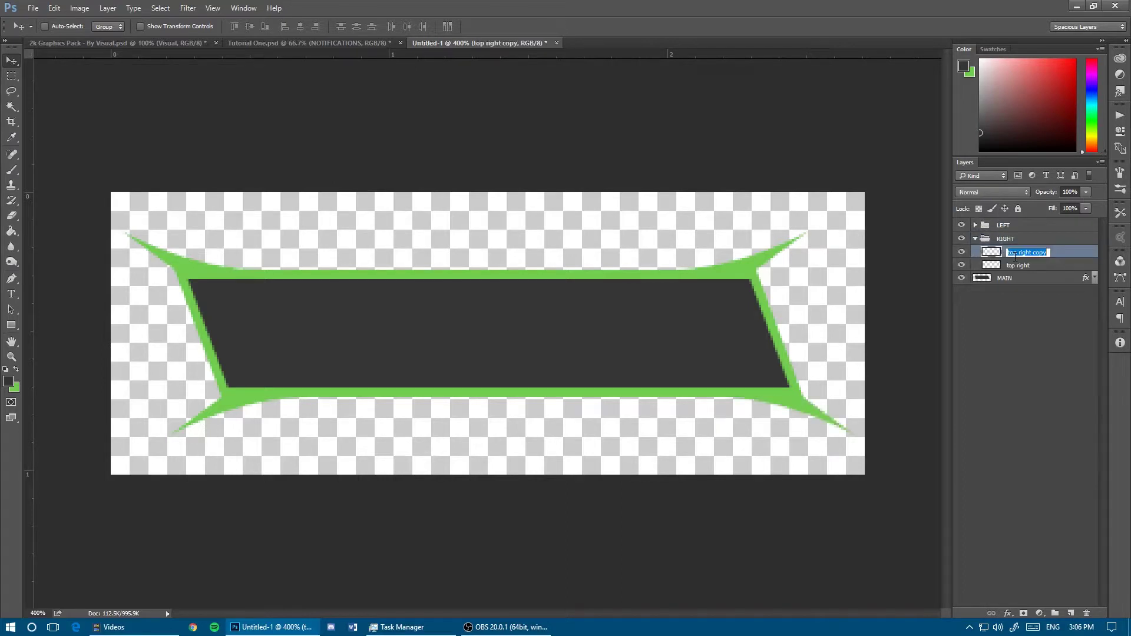
pyautogui.write('bottom')
pyautogui.press('Return')
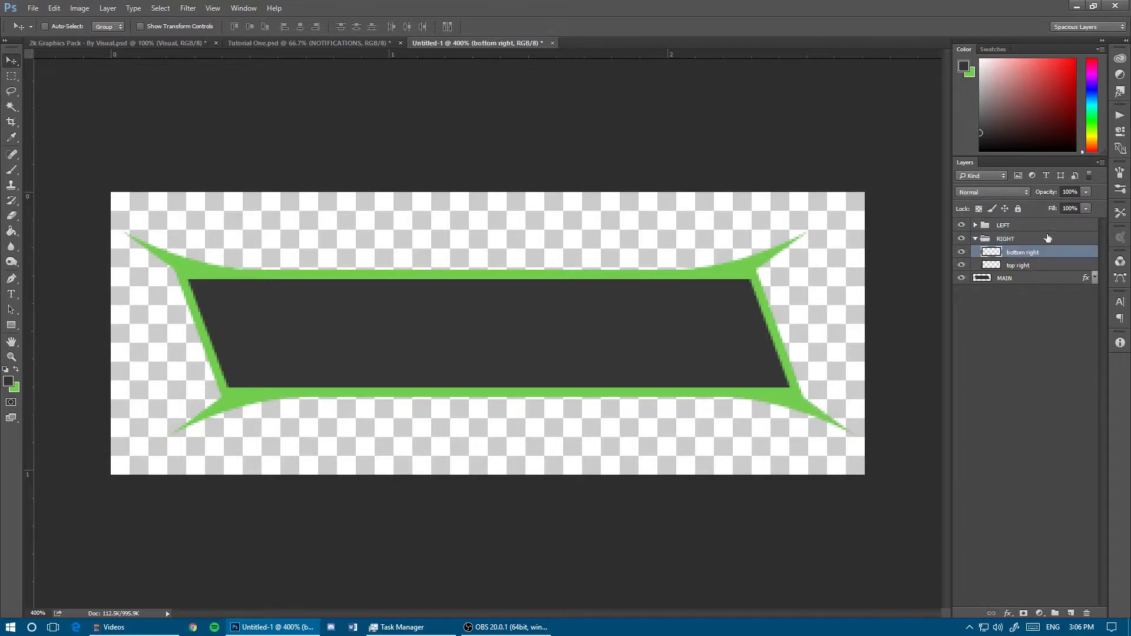
pyautogui.click(976, 238)
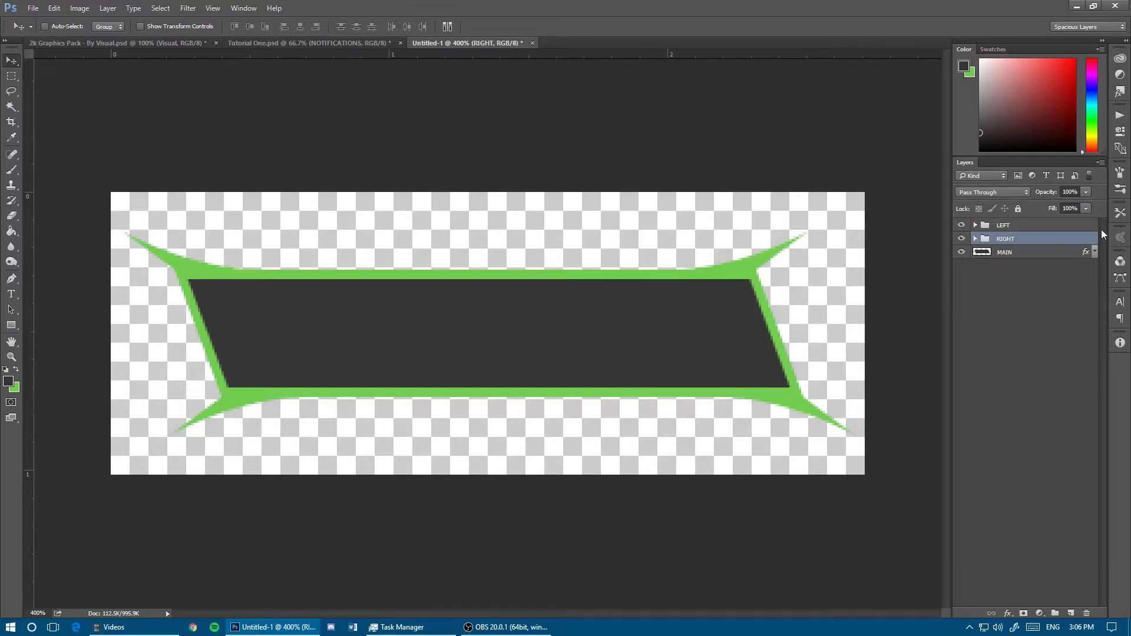
pyautogui.hotkey('ctrl', '-')
pyautogui.hotkey('ctrl', '-')
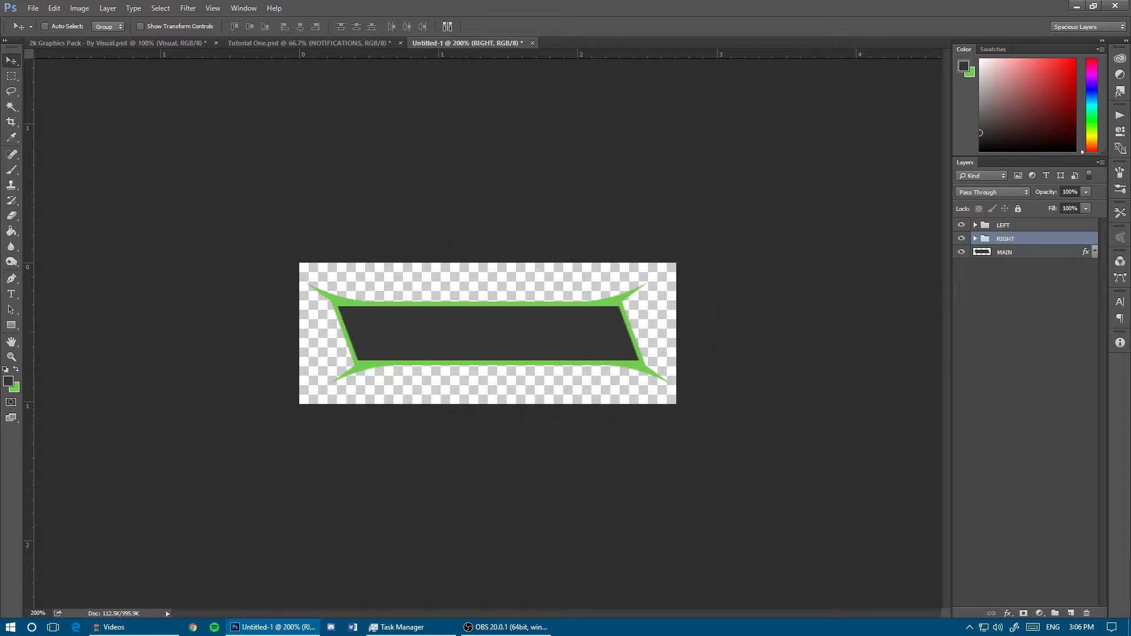
pyautogui.hotkey('ctrl', '-')
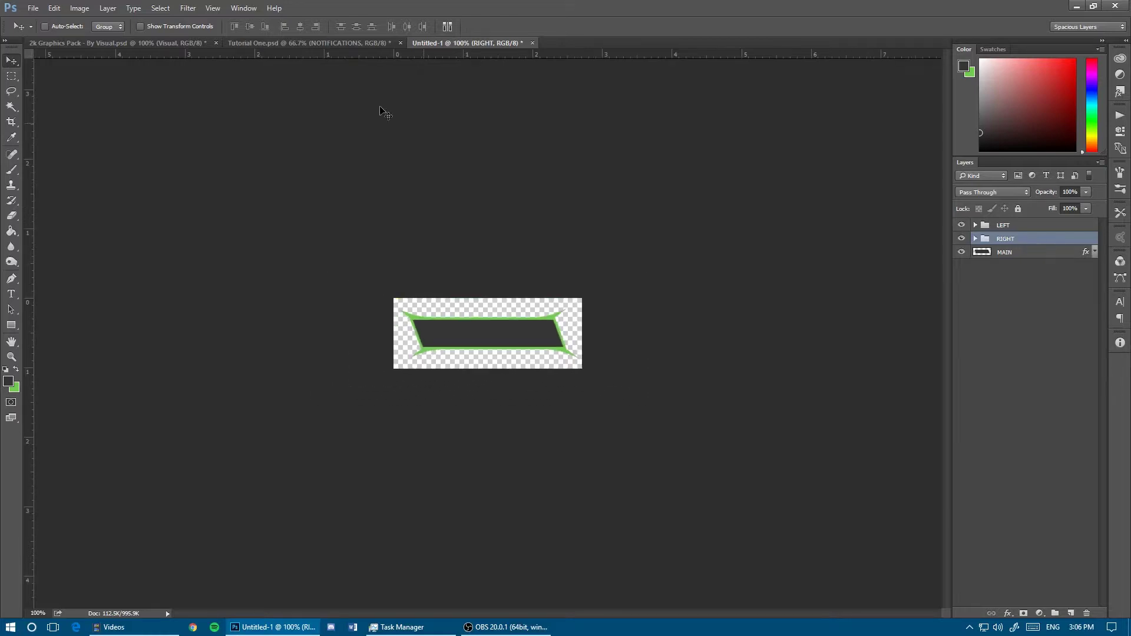
# - Drag the dark hex texture from the graphics pack into Untitled-1 and place its layer just above MAIN
pyautogui.click(285, 43)
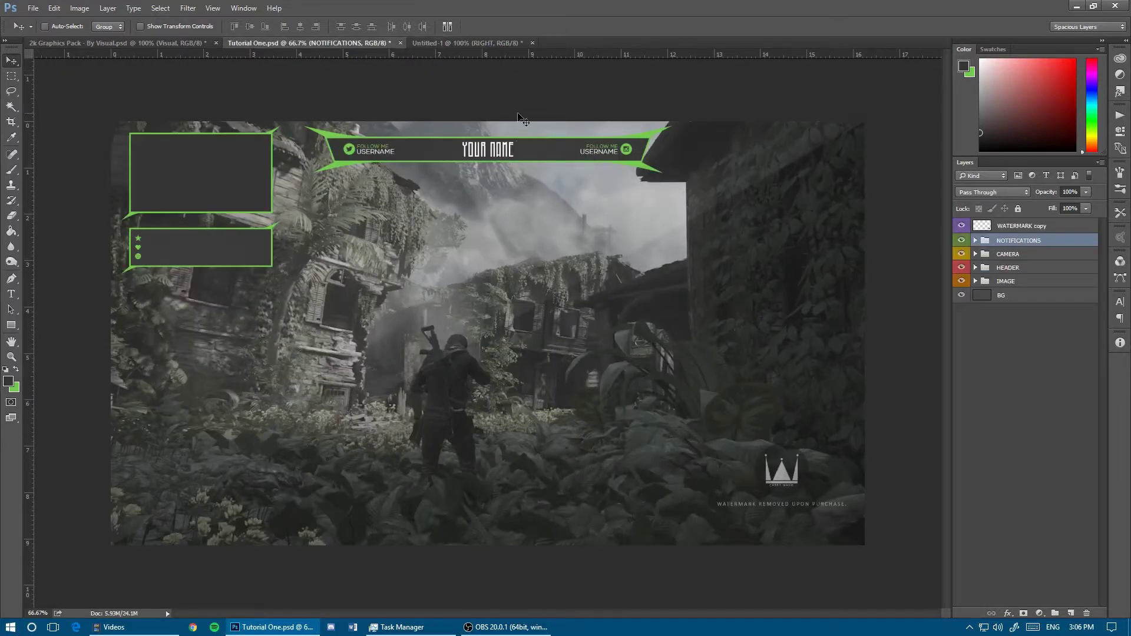
pyautogui.press('z')
pyautogui.moveTo(522, 121); pyautogui.dragTo(566, 120)
pyautogui.scroll(3, 501, 277)
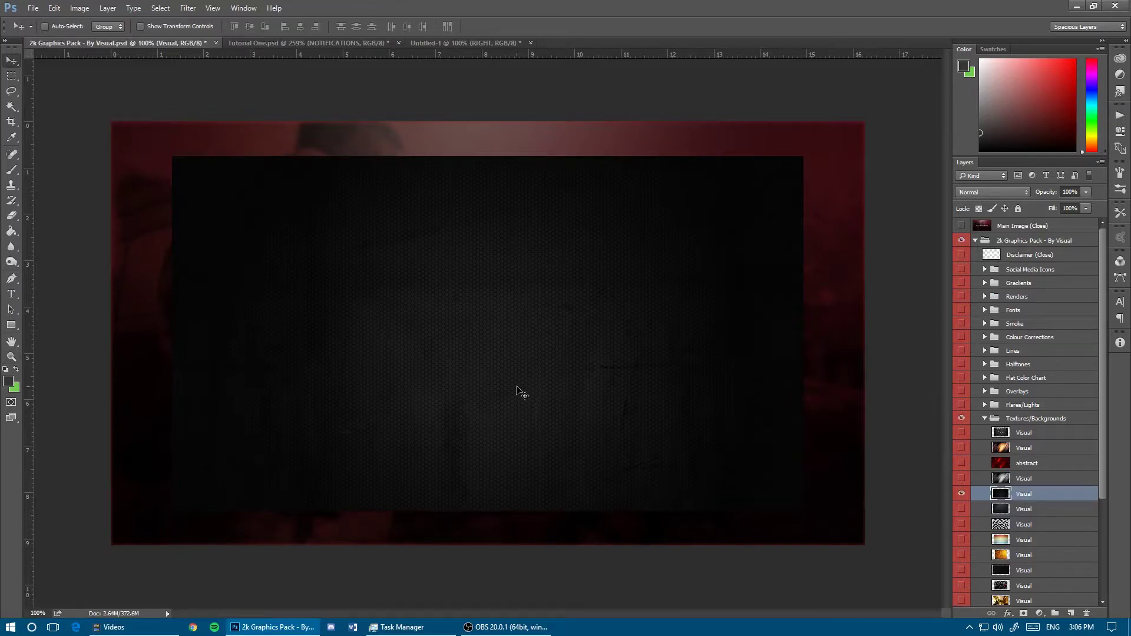
pyautogui.moveTo(521, 391); pyautogui.dragTo(466, 118)
pyautogui.moveTo(1037, 238); pyautogui.dragTo(1047, 254)
pyautogui.rightClick(1046, 252)
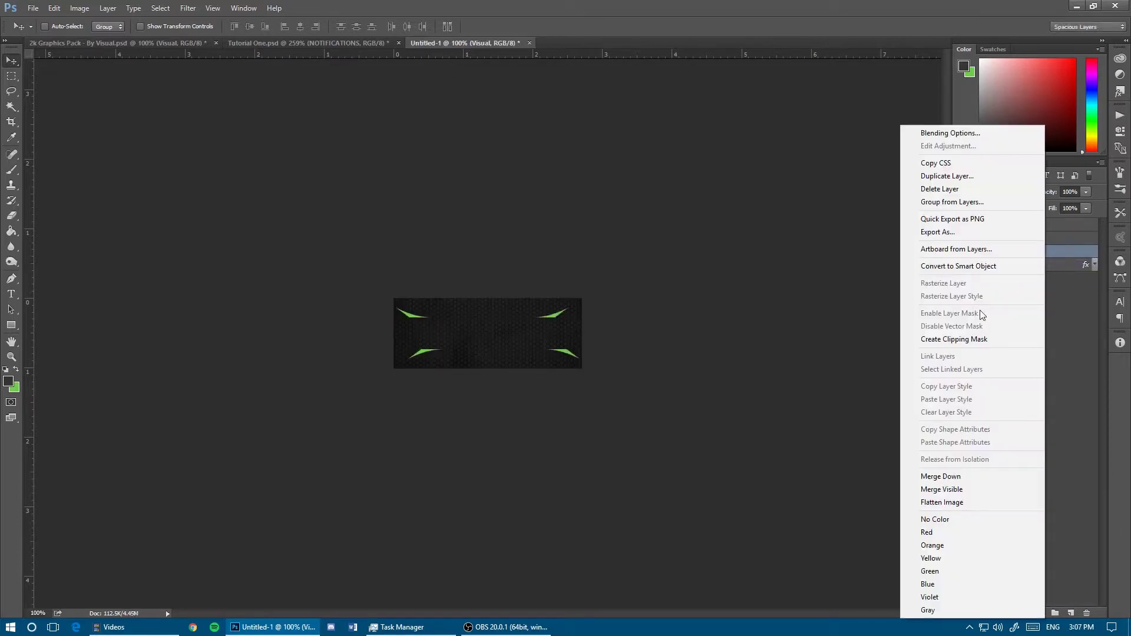
pyautogui.click(1067, 263)
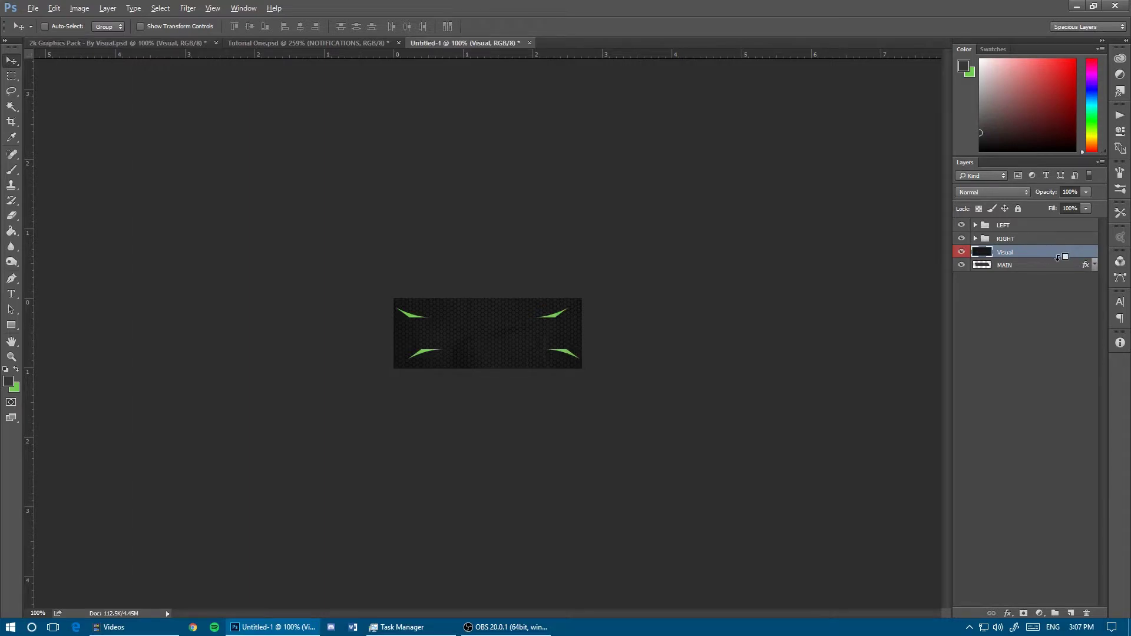
# - Clip the Visual hex texture to MAIN and blend it Linear Dodge (Add) at 40% opacity
pyautogui.keyDown('alt'); pyautogui.click(1058, 257); pyautogui.keyUp('alt')
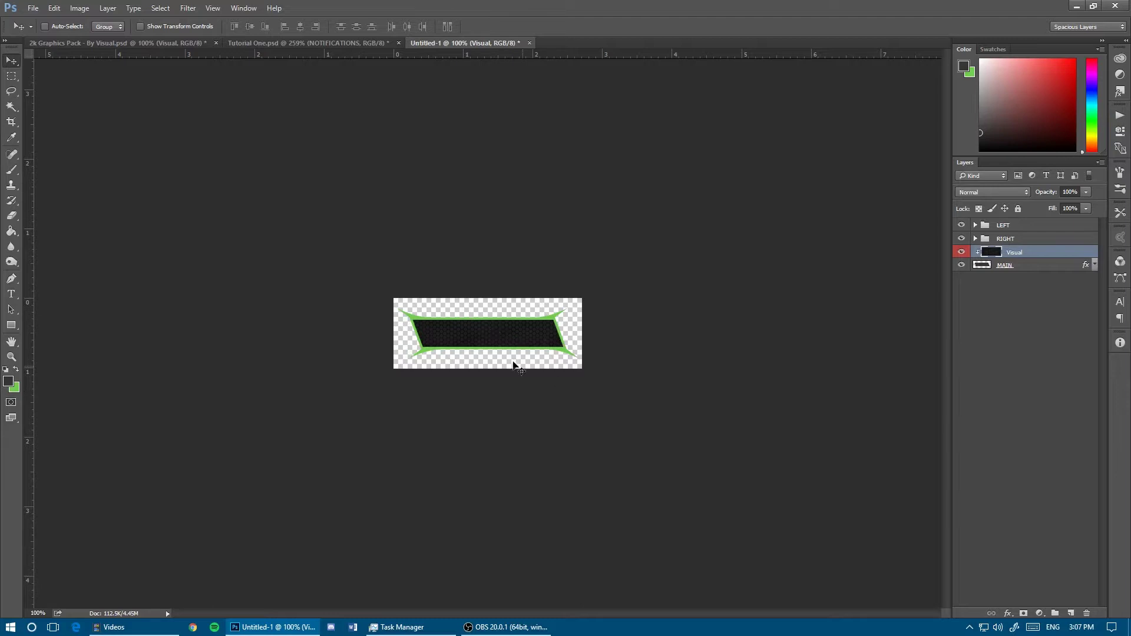
pyautogui.moveTo(514, 366); pyautogui.dragTo(596, 358)
pyautogui.click(990, 192)
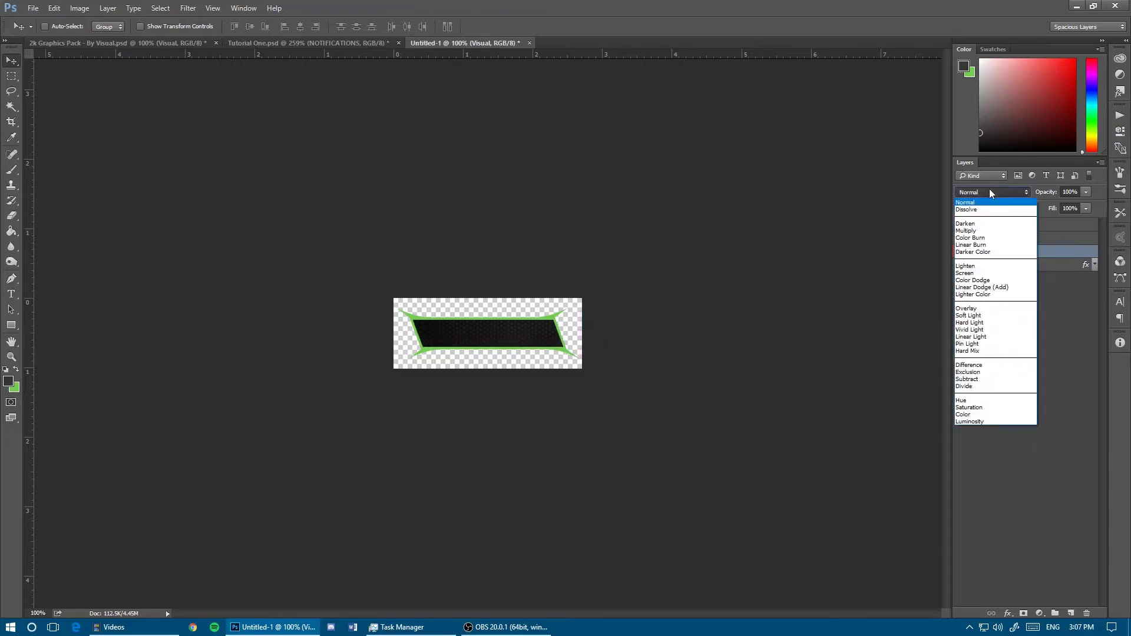
pyautogui.click(992, 288)
pyautogui.press('Down')
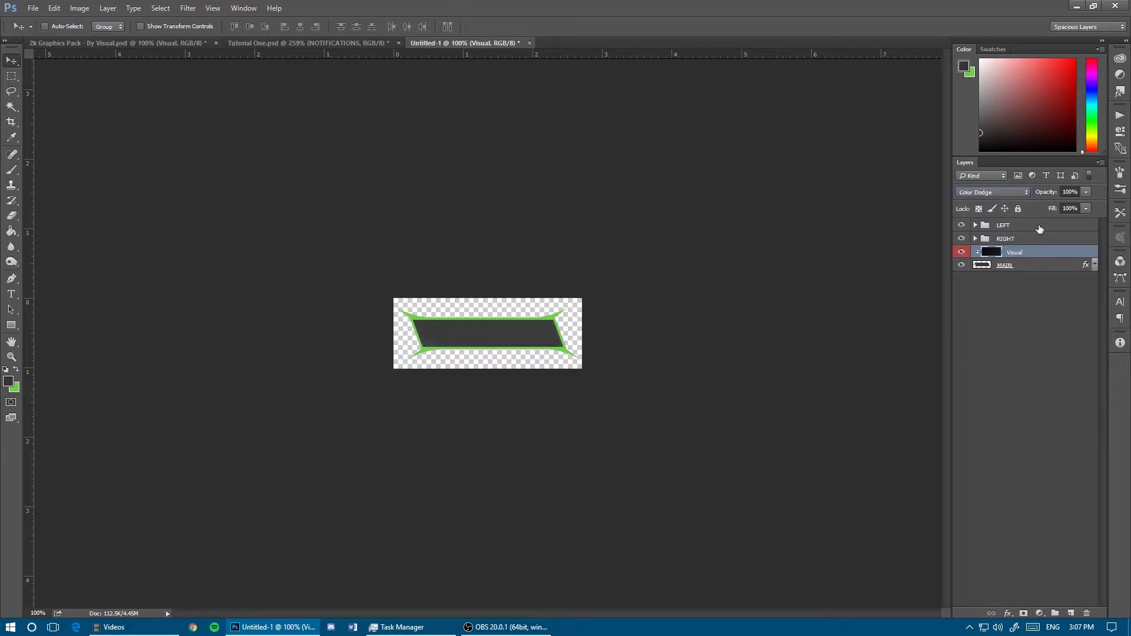
pyautogui.press('Up')
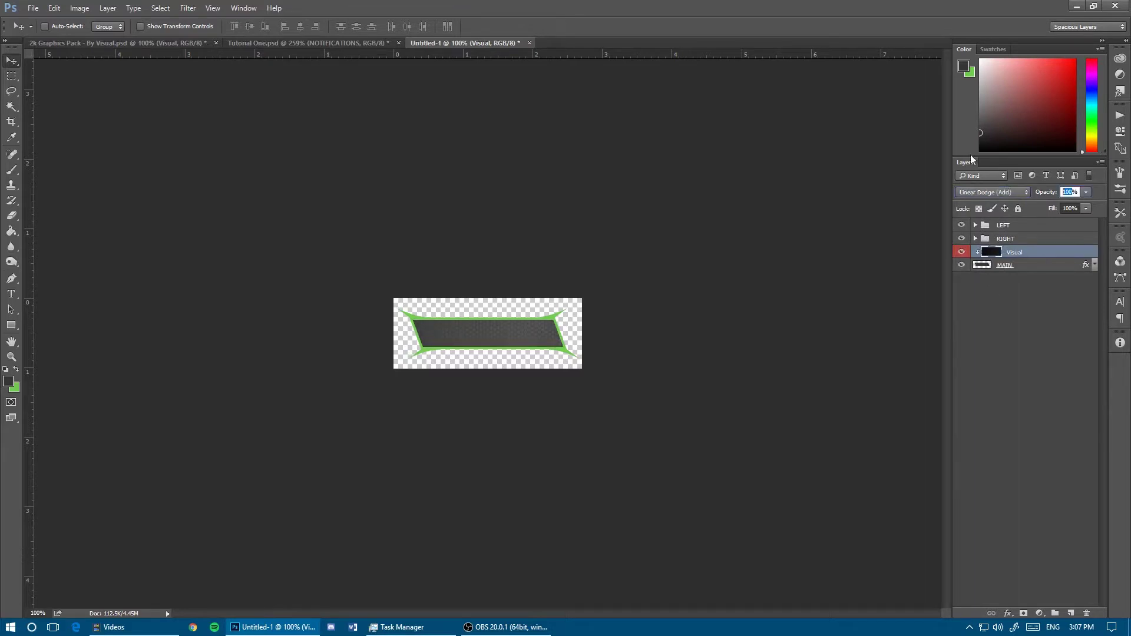
pyautogui.press('5')
pyautogui.press('3')
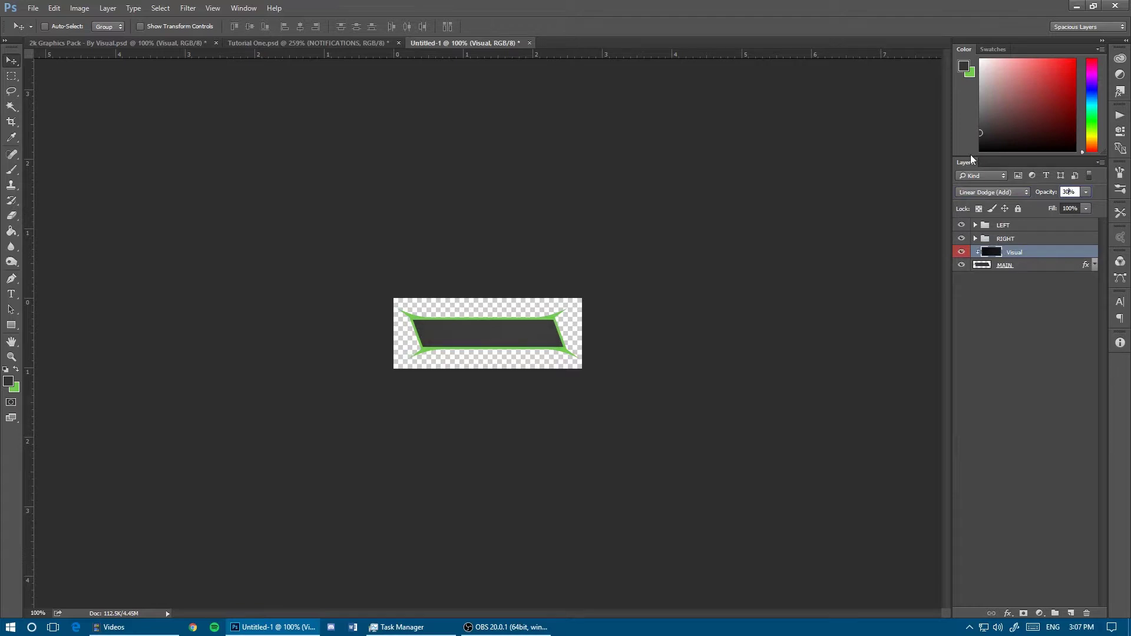
pyautogui.press('4')
pyautogui.moveTo(538, 348)
pyautogui.mouseDown()
pyautogui.moveTo(576, 356)
pyautogui.moveTo(539, 363)
pyautogui.mouseUp()
# - Add white ABOUT ME text above the LEFT group, vertically centred on the MAIN bar
pyautogui.click(1050, 229)
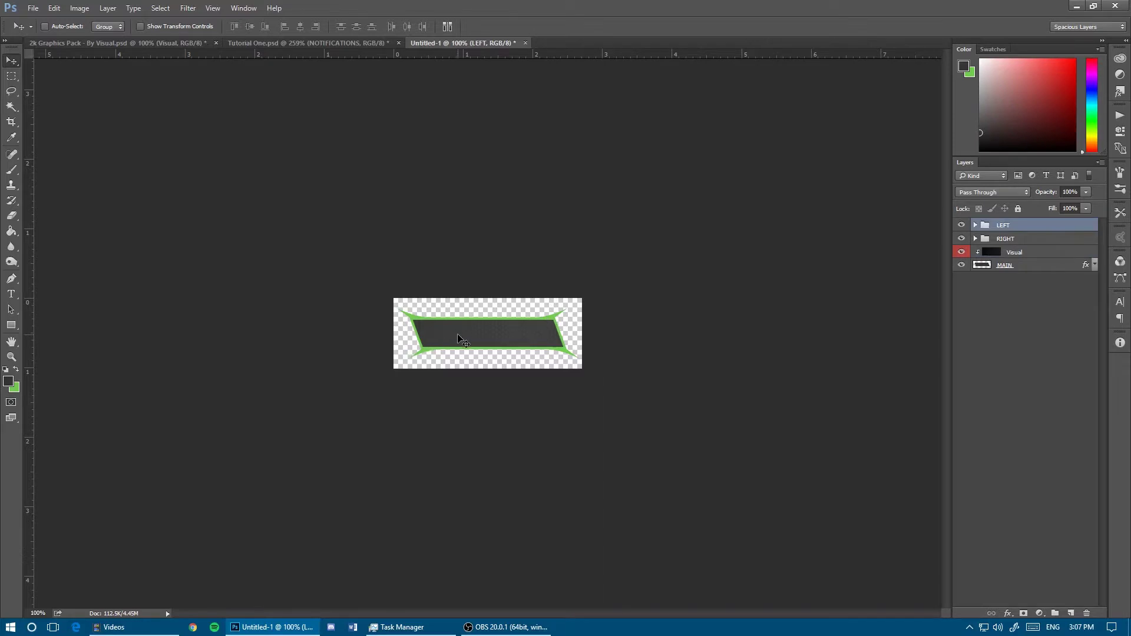
pyautogui.press('t')
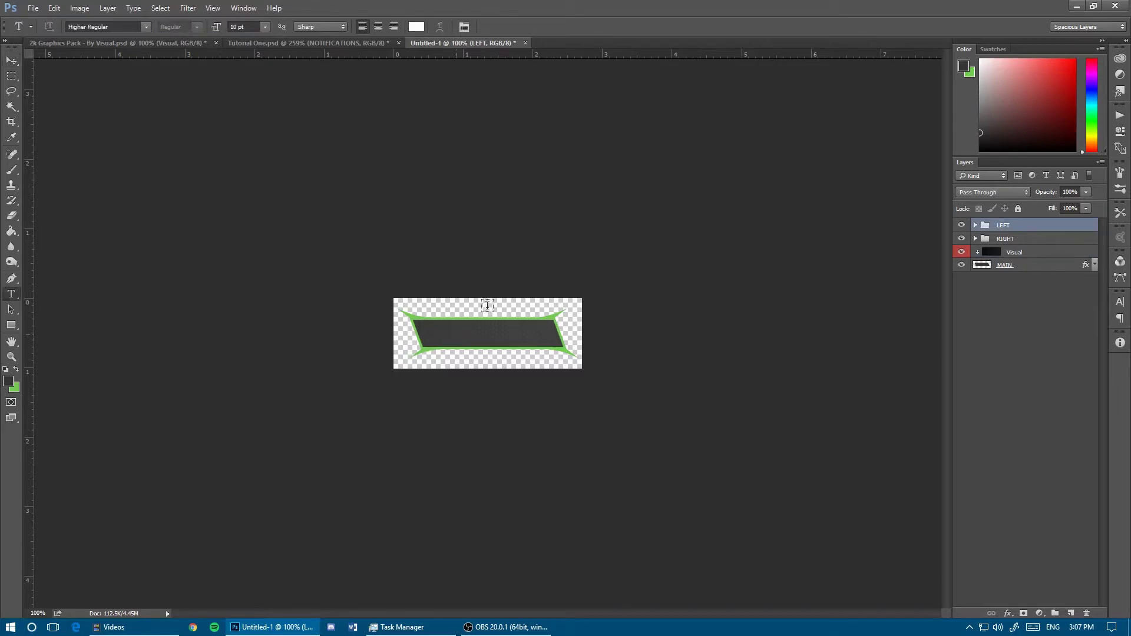
pyautogui.click(456, 333)
pyautogui.write('ABOUT M')
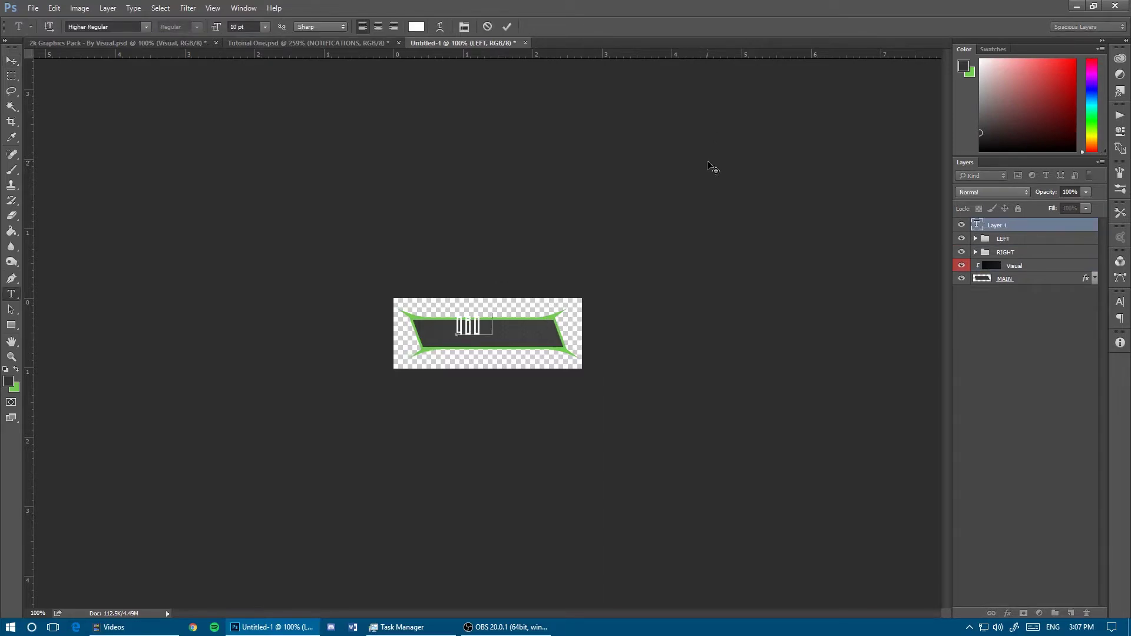
pyautogui.write('E')
pyautogui.click(12, 60)
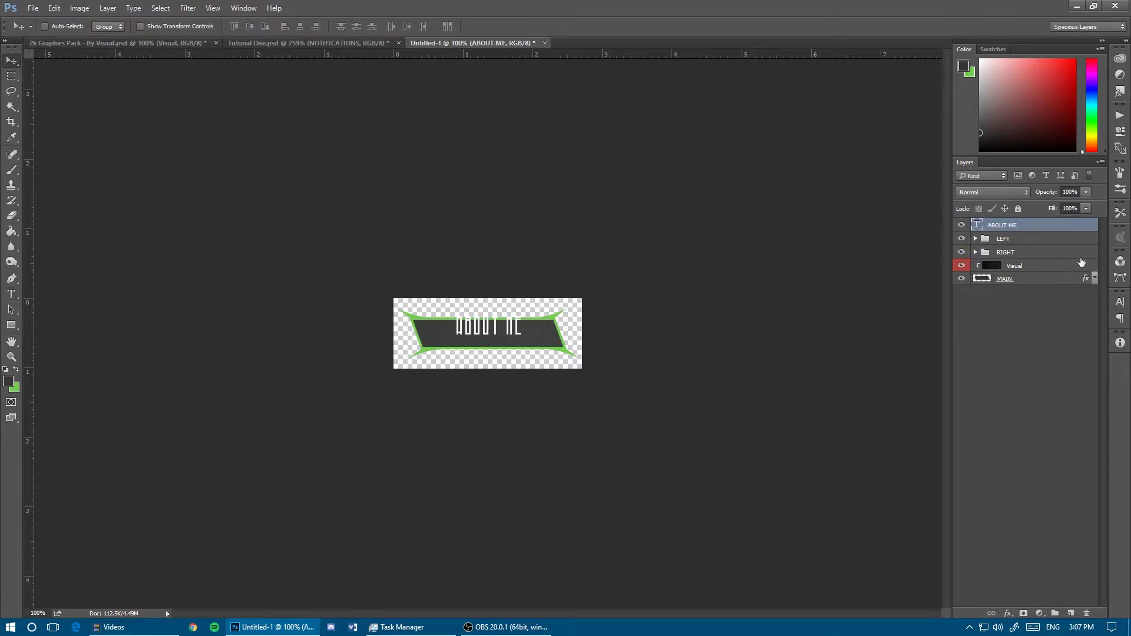
pyautogui.keyDown('ctrl'); pyautogui.click(983, 283); pyautogui.keyUp('ctrl')
pyautogui.click(301, 26)
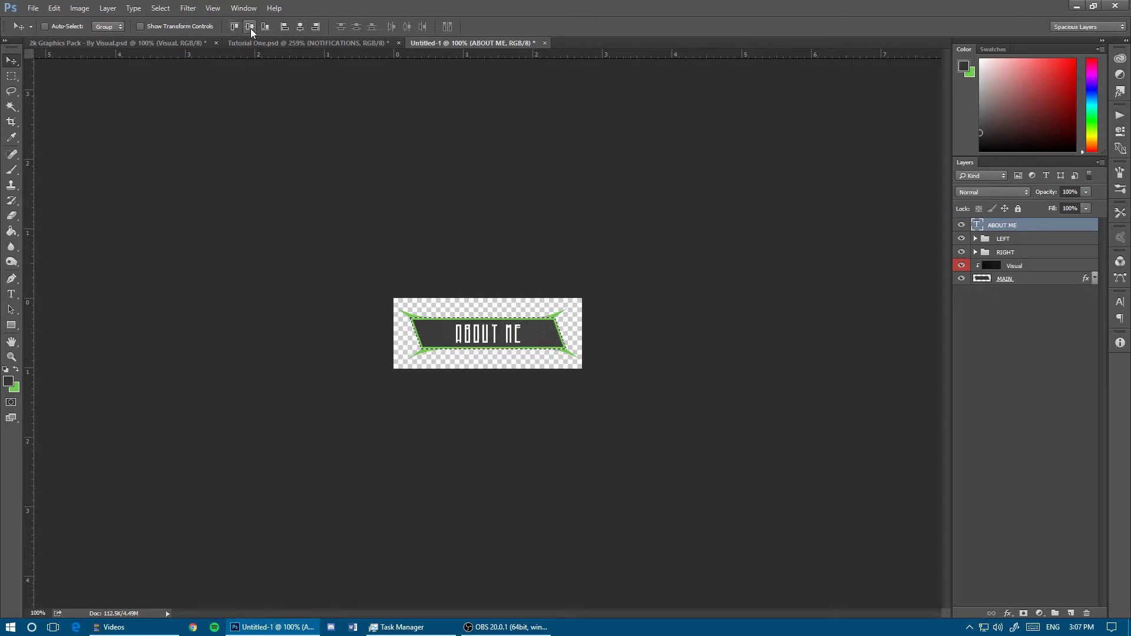
# - Try letter spacing 5 on ABOUT ME, keep tracking at 100, and reload the banner selection
pyautogui.hotkey('ctrl', 'd')
pyautogui.click(1119, 302)
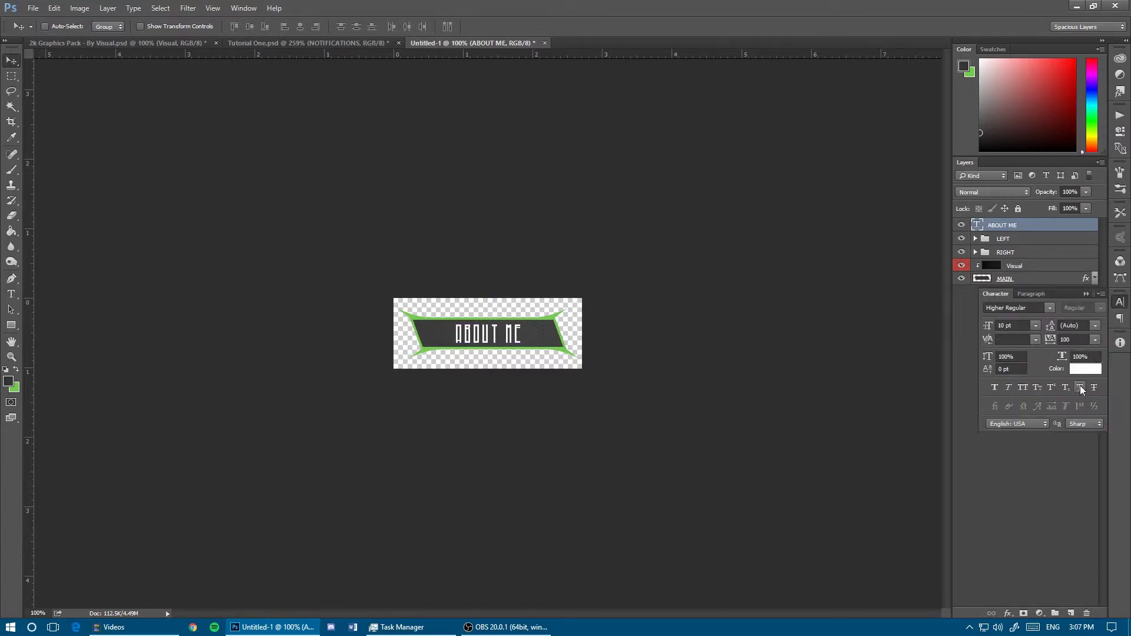
pyautogui.click(1095, 339)
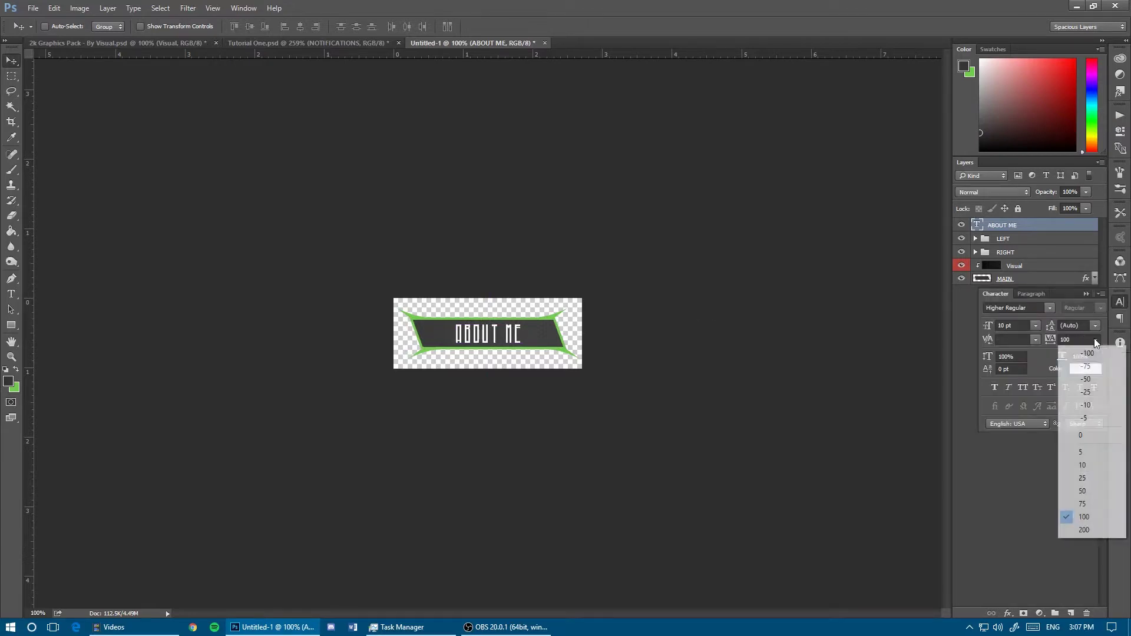
pyautogui.click(1093, 457)
pyautogui.click(1095, 340)
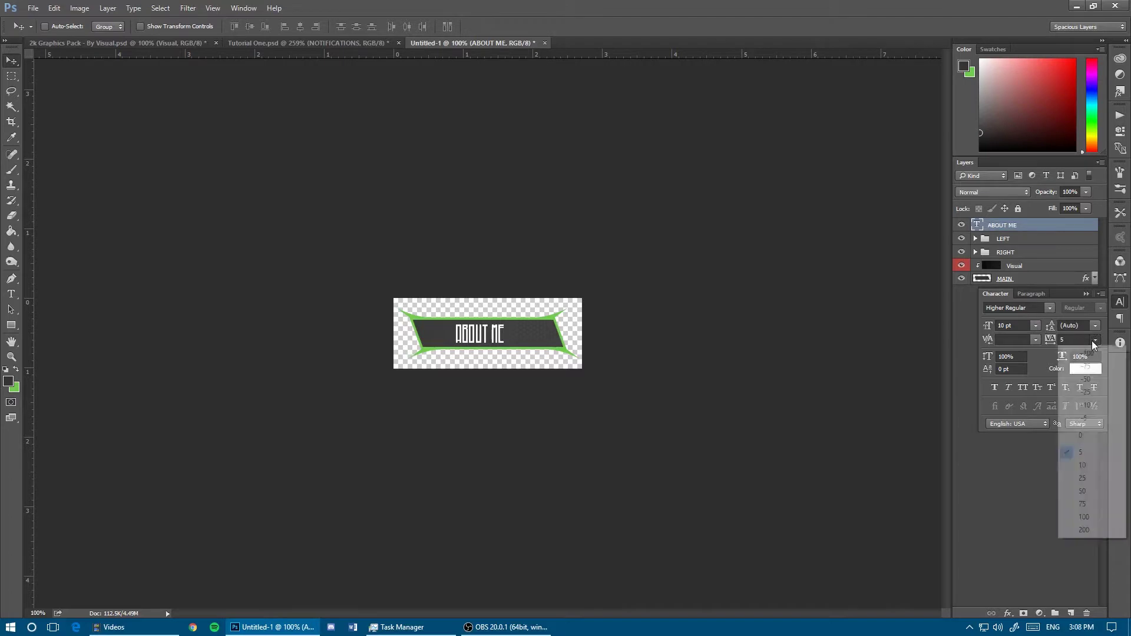
pyautogui.click(1085, 517)
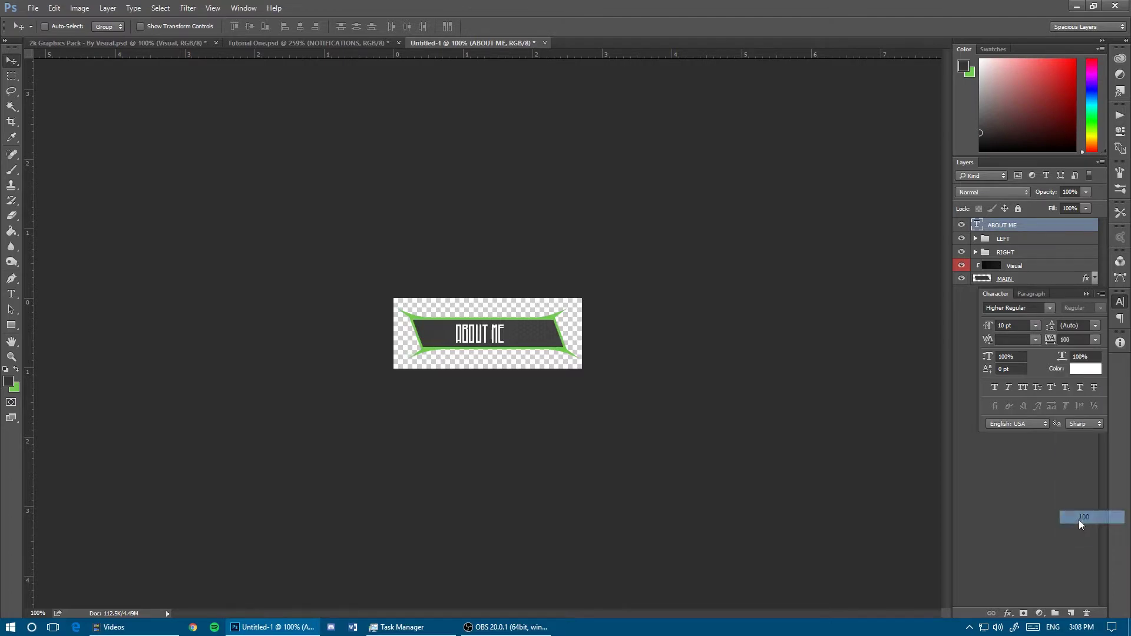
pyautogui.click(1087, 294)
pyautogui.keyDown('ctrl'); pyautogui.click(982, 279); pyautogui.keyUp('ctrl')
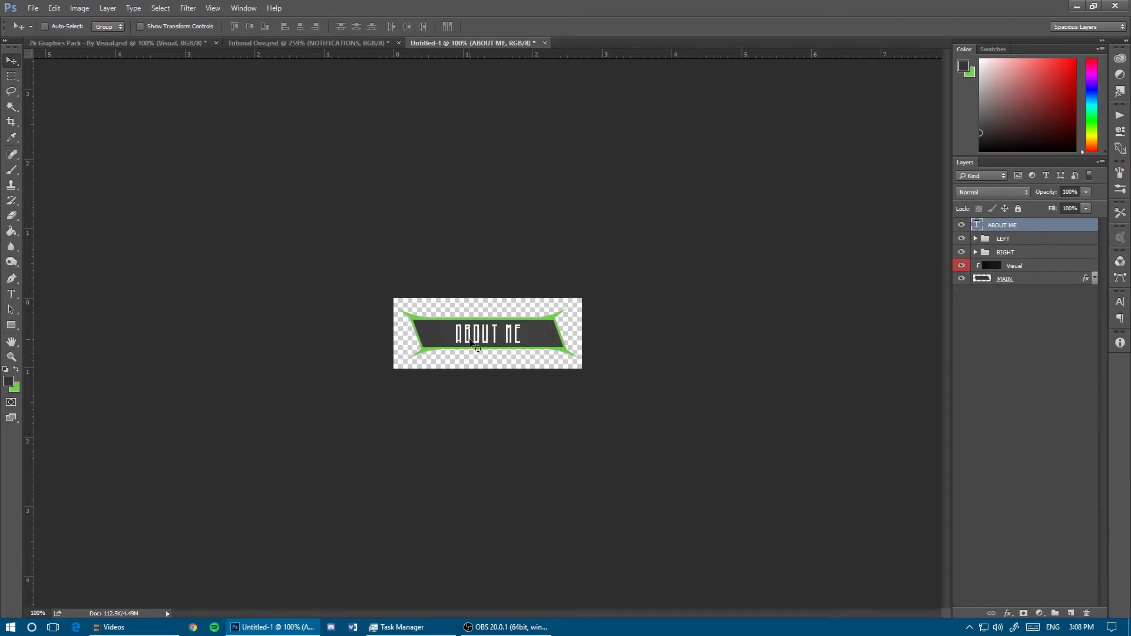
# - Give ABOUT ME a green Normal Drop Shadow: 100% opacity, 90° angle, 2 px distance
pyautogui.doubleClick(1090, 226)
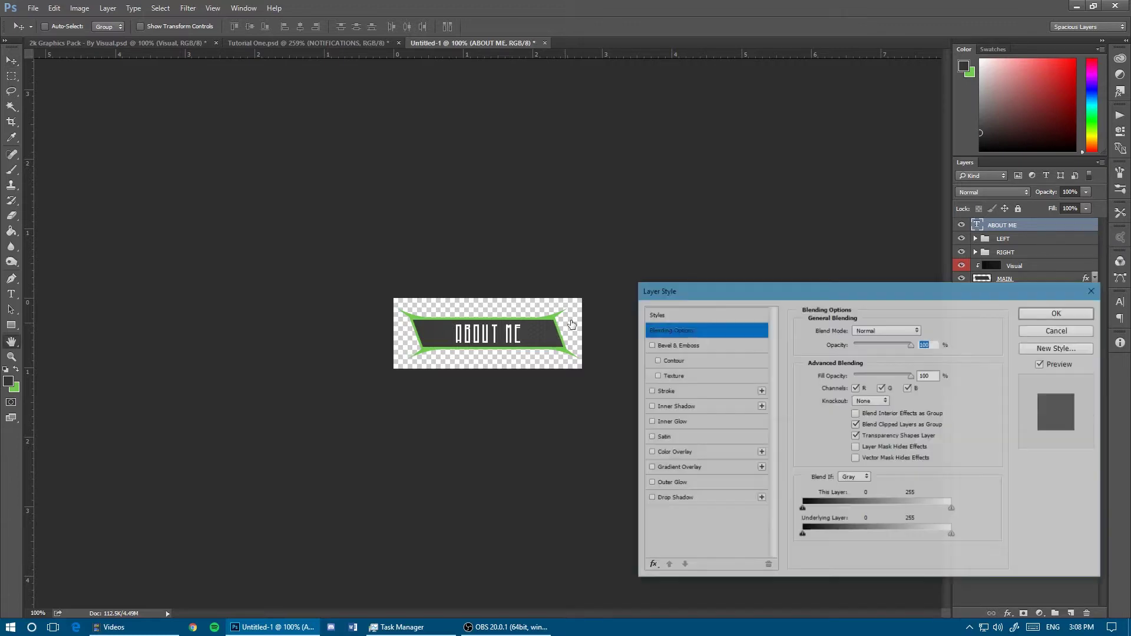
pyautogui.keyDown('ctrl'); pyautogui.click(556, 344); pyautogui.keyUp('ctrl')
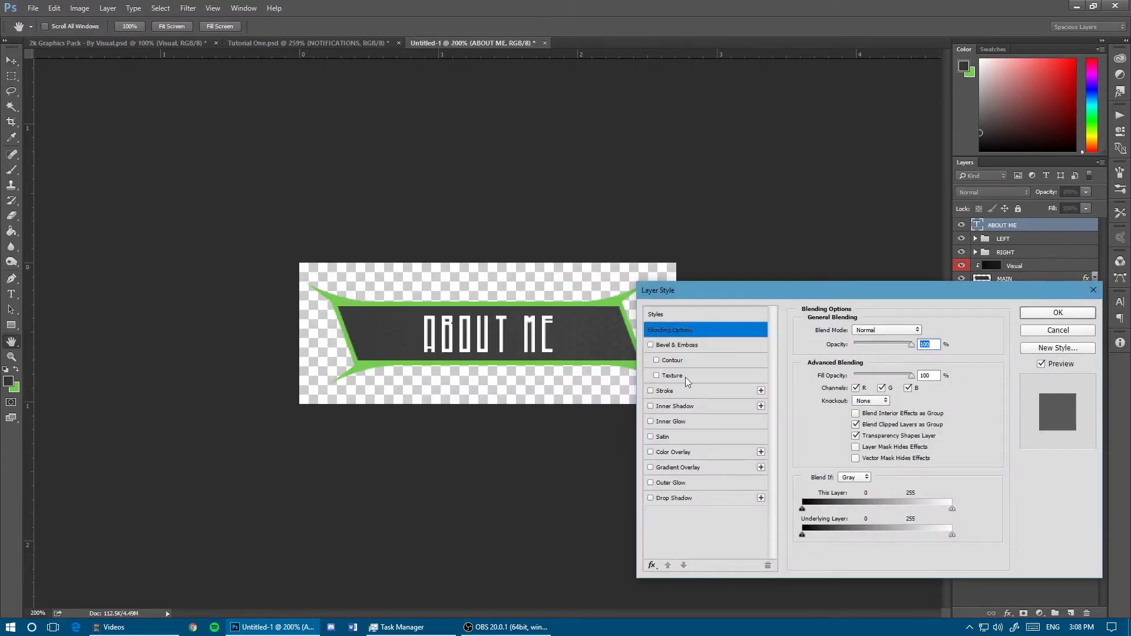
pyautogui.click(699, 500)
pyautogui.moveTo(683, 291); pyautogui.dragTo(749, 219)
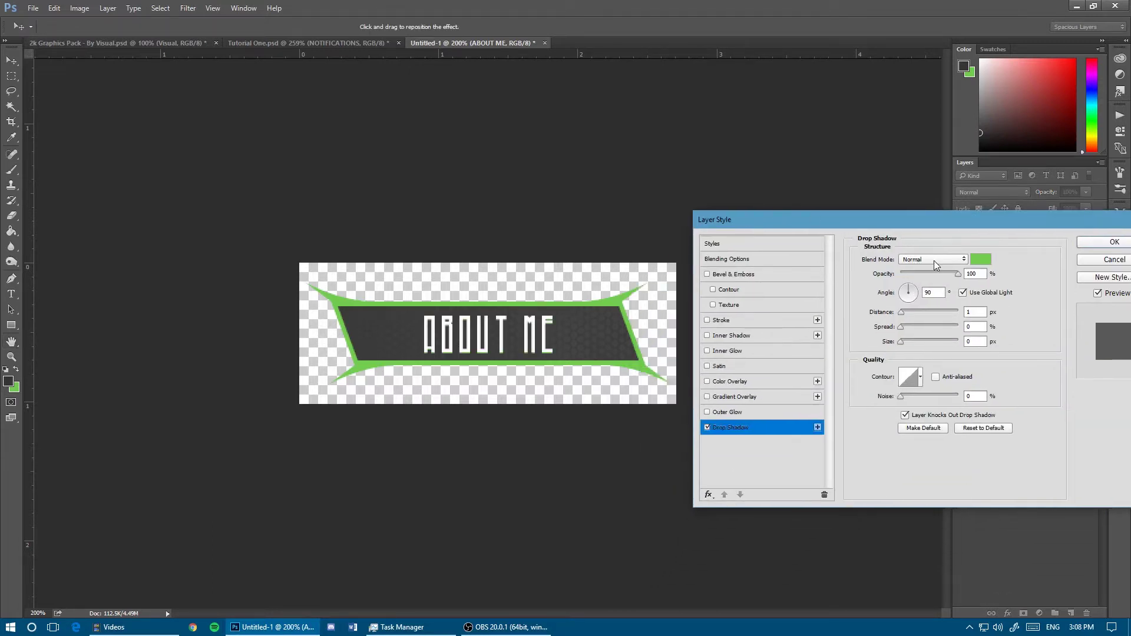
pyautogui.click(980, 262)
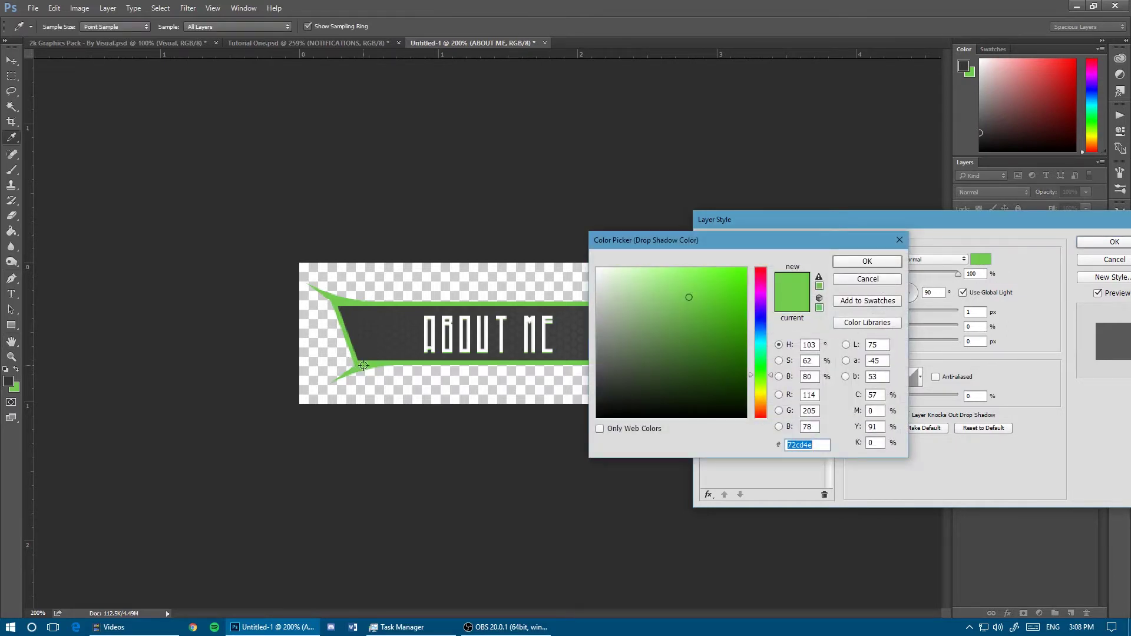
pyautogui.press('Return')
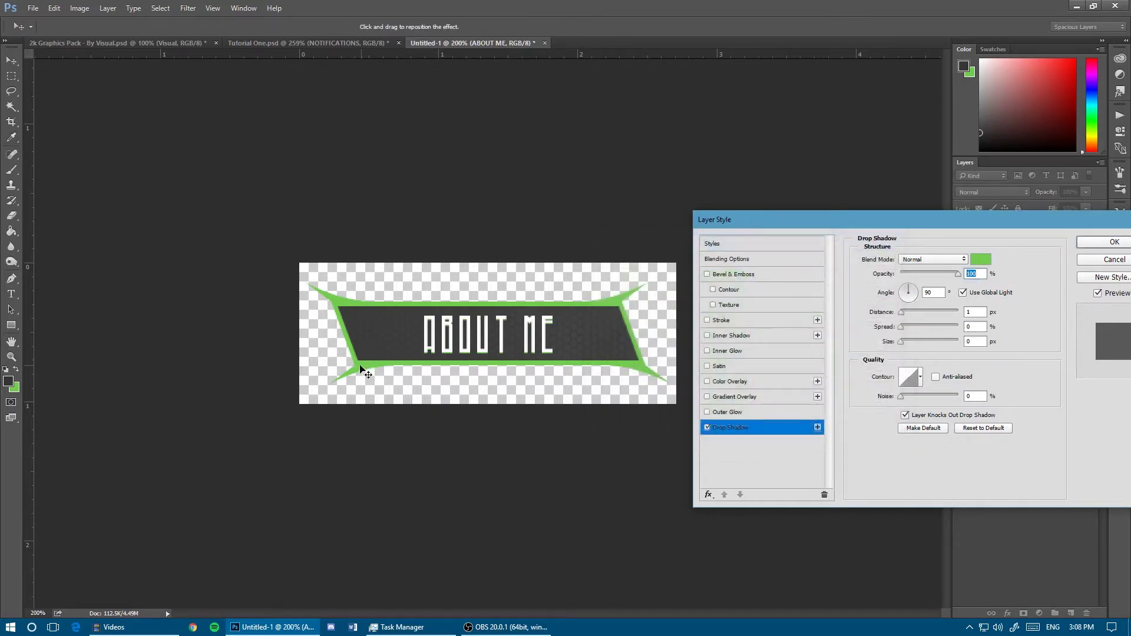
pyautogui.click(952, 259)
pyautogui.click(950, 263)
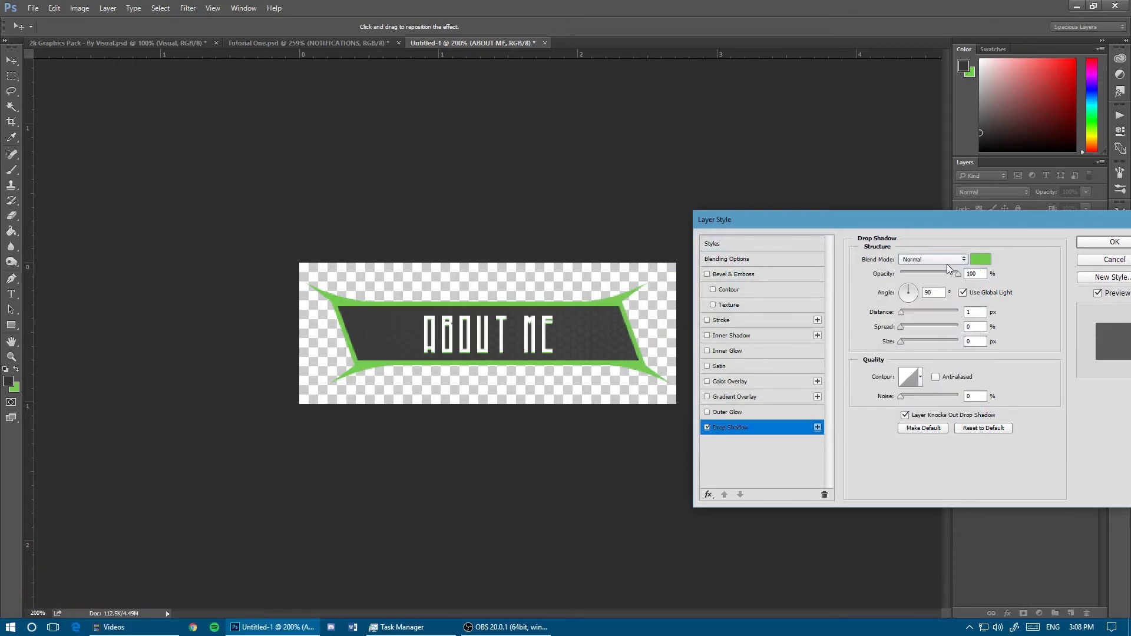
pyautogui.click(905, 312)
pyautogui.write('2')
pyautogui.moveTo(900, 300)
pyautogui.mouseDown()
pyautogui.moveTo(915, 289)
pyautogui.moveTo(904, 293)
pyautogui.moveTo(933, 296)
pyautogui.moveTo(905, 295)
pyautogui.moveTo(910, 283)
pyautogui.mouseUp()
pyautogui.press('Return')
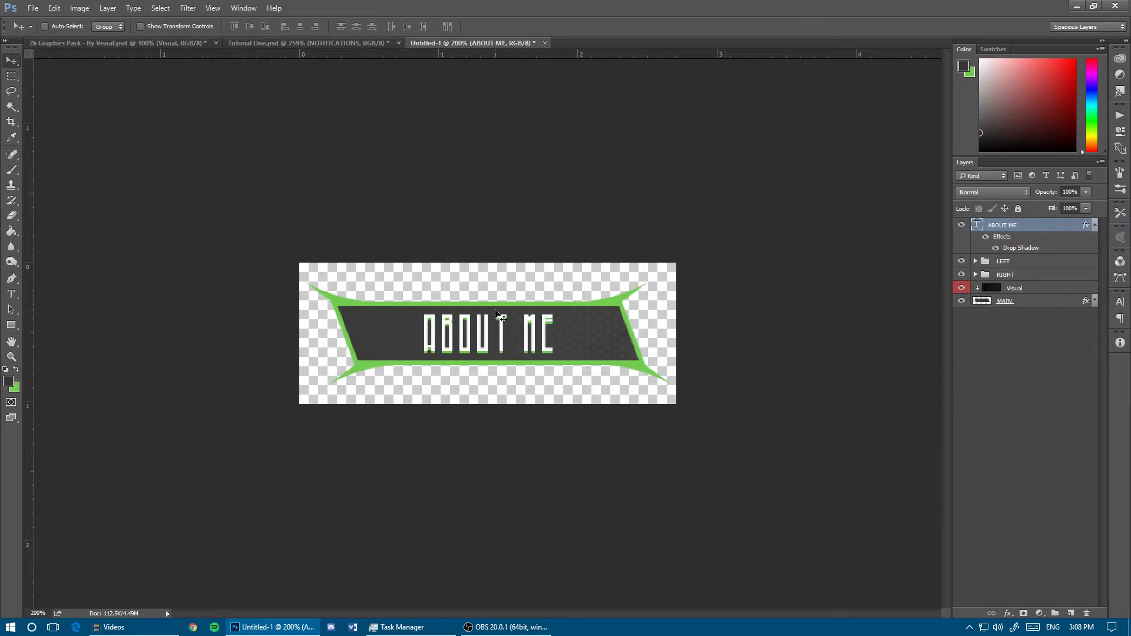
# - Group the five ABOUT ME panel layers and name the group 'about me'
pyautogui.press('ctrl')
pyautogui.hotkey('ctrl', '+')
pyautogui.hotkey('ctrl', '+')
pyautogui.hotkey('ctrl', '+')
pyautogui.hotkey('ctrl', '-')
pyautogui.hotkey('ctrl', '-')
pyautogui.hotkey('ctrl', '-')
pyautogui.hotkey('ctrl', '-')
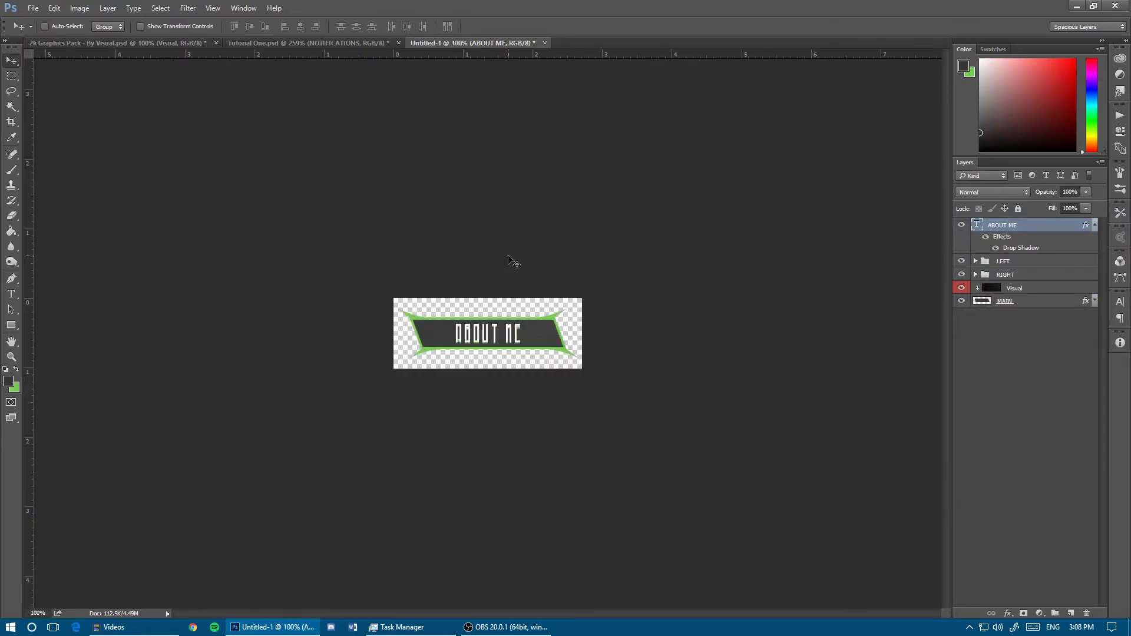
pyautogui.keyDown('shift'); pyautogui.click(1009, 302); pyautogui.keyUp('shift')
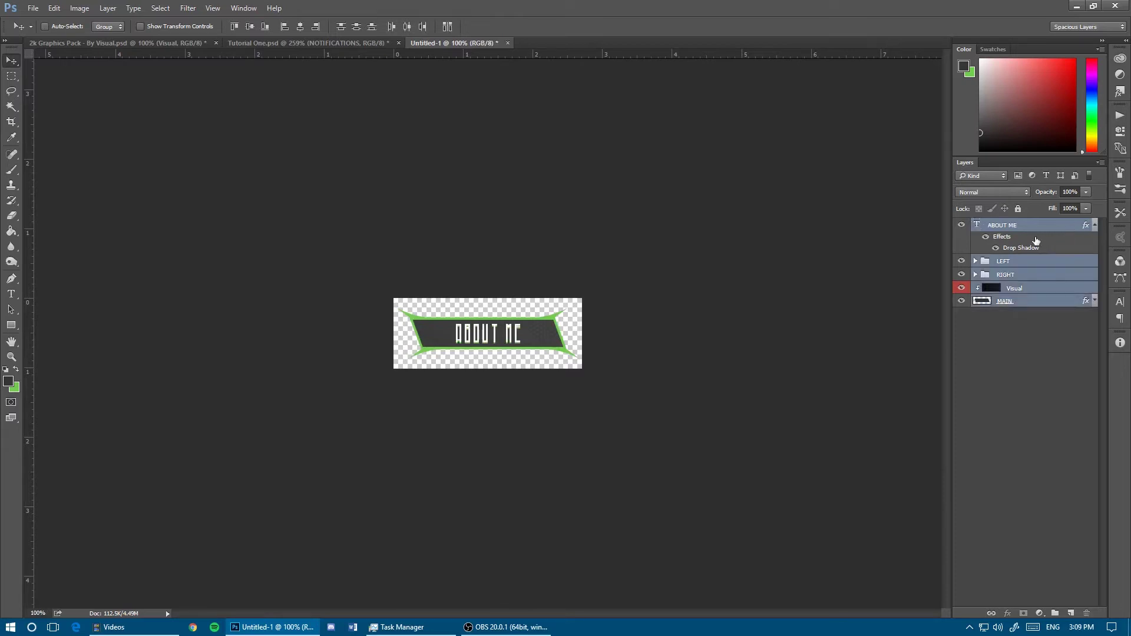
pyautogui.click(1095, 224)
pyautogui.hotkey('ctrl', 'g')
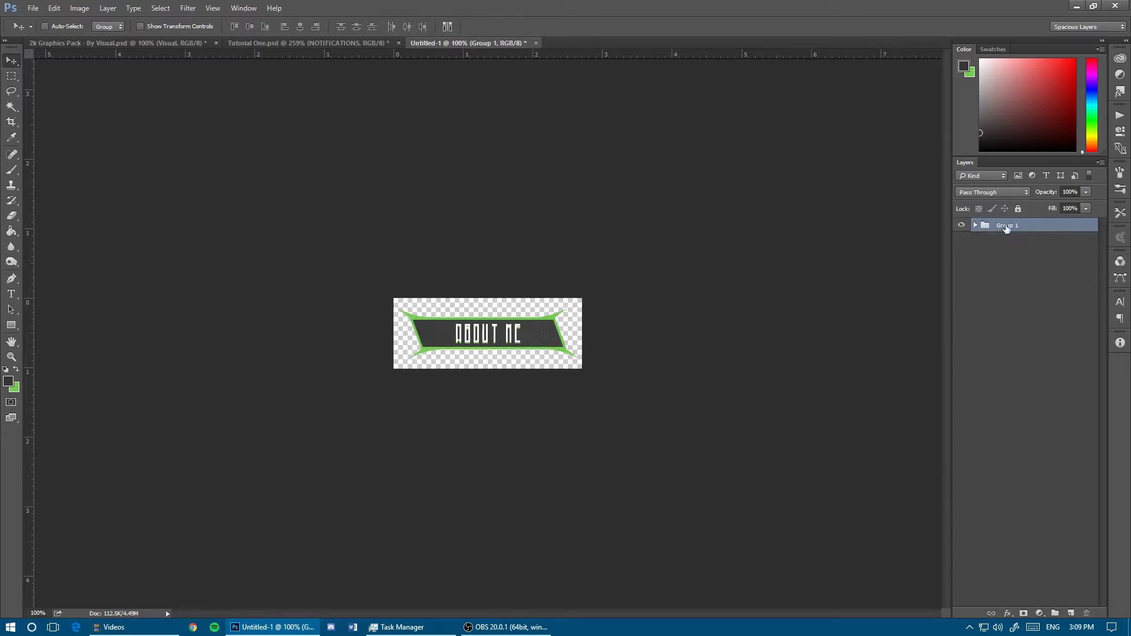
pyautogui.hotkey('ctrl', 'z')
pyautogui.hotkey('ctrl', 'z')
pyautogui.hotkey('ctrl', 'z')
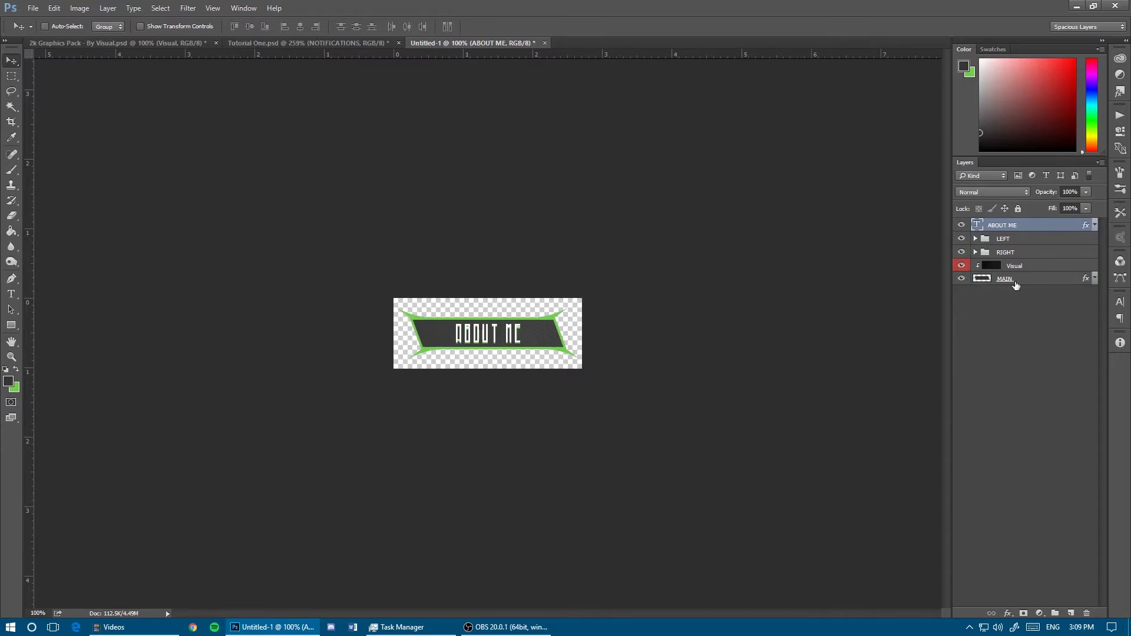
pyautogui.hotkey('ctrl', 'g')
pyautogui.doubleClick(999, 226)
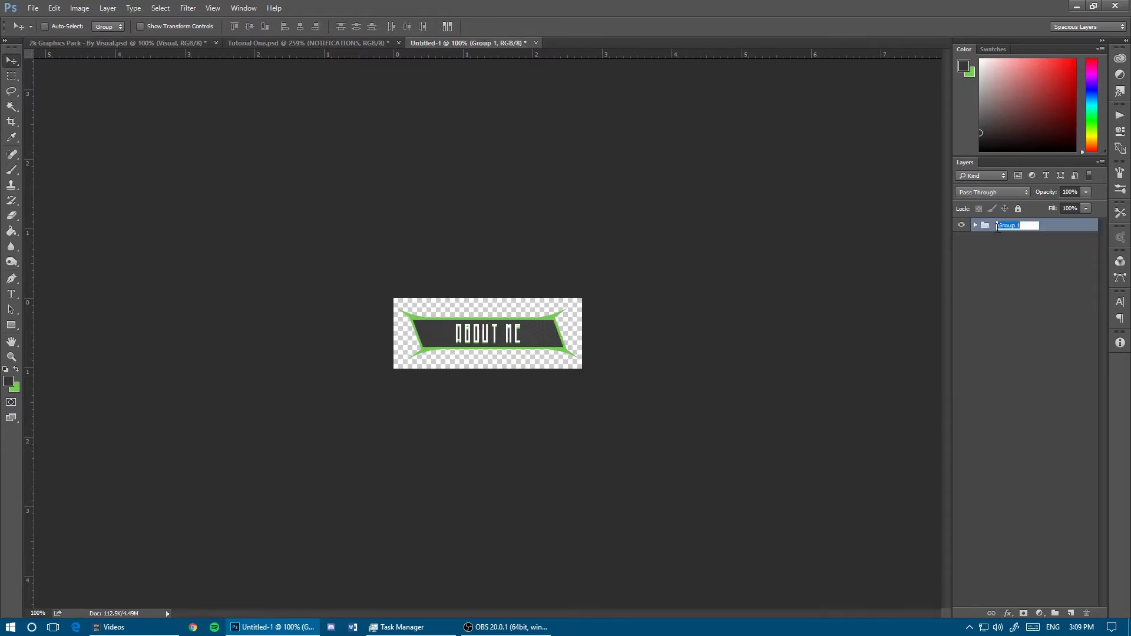
pyautogui.write('about me')
pyautogui.press('Return')
# - Duplicate the about me group and retitle the copy SCHEDULE, centred vertically on the bar
pyautogui.hotkey('ctrl', 'j')
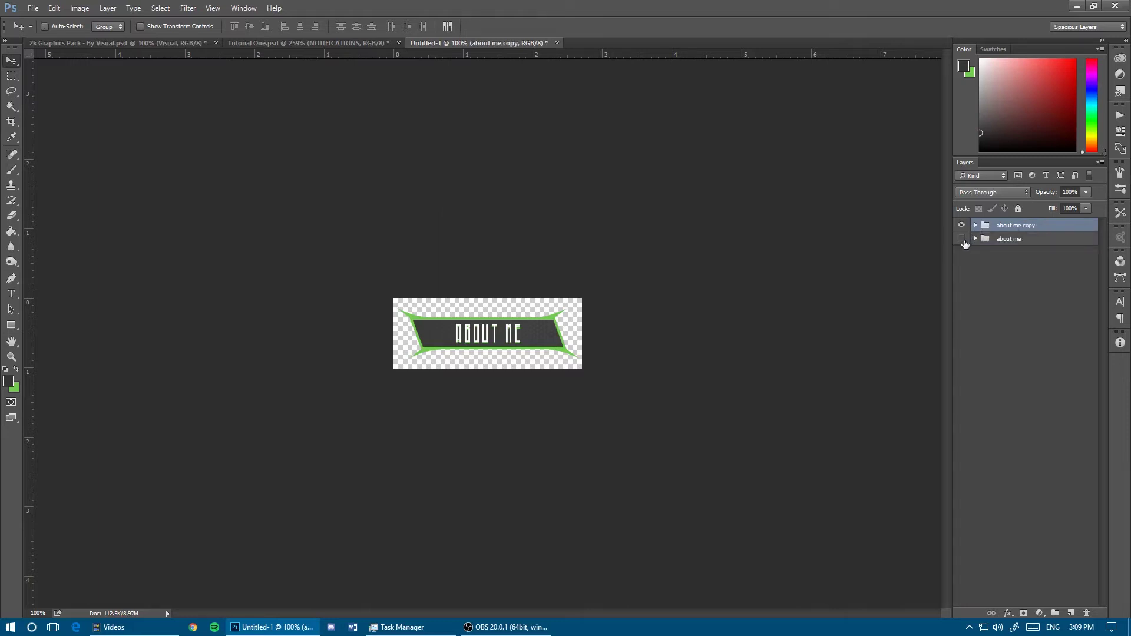
pyautogui.doubleClick(497, 330)
pyautogui.hotkey('ctrl', 'a')
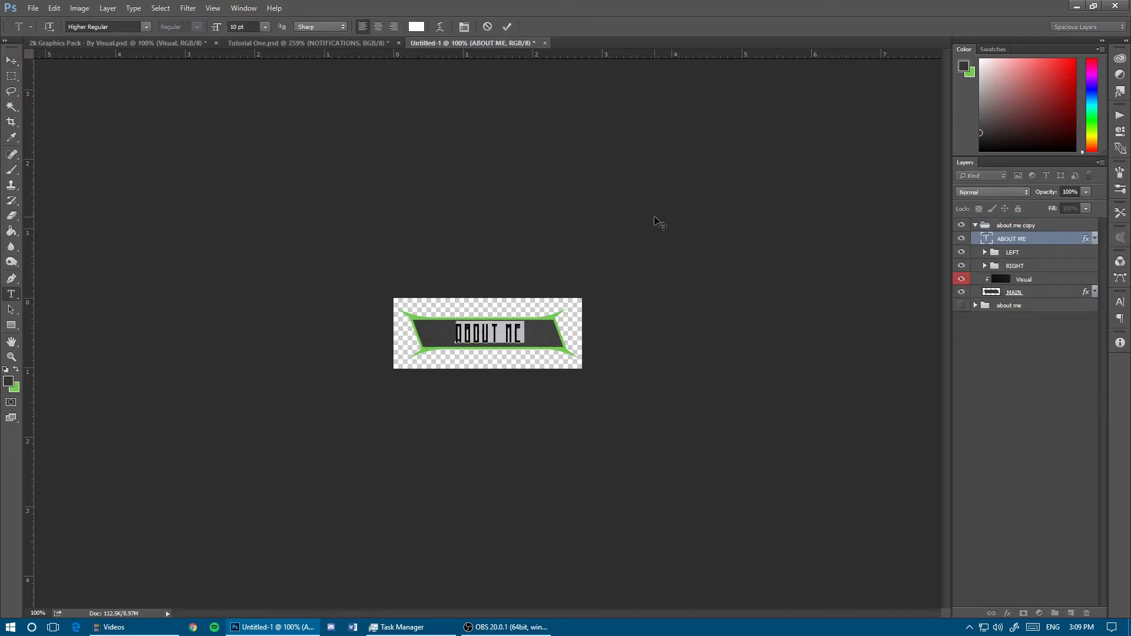
pyautogui.write('SCHEDUL')
pyautogui.press('BackSpace')
pyautogui.press('BackSpace')
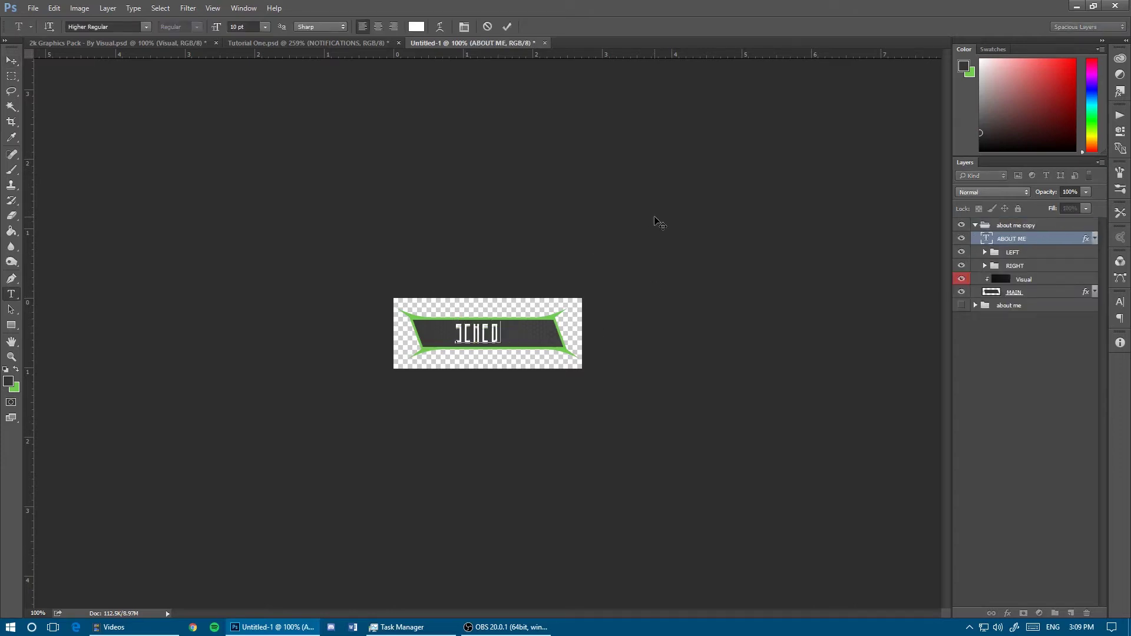
pyautogui.write('DULE')
pyautogui.press('BackSpace')
pyautogui.press('BackSpace')
pyautogui.press('BackSpace')
pyautogui.write('ULE')
pyautogui.click(10, 63)
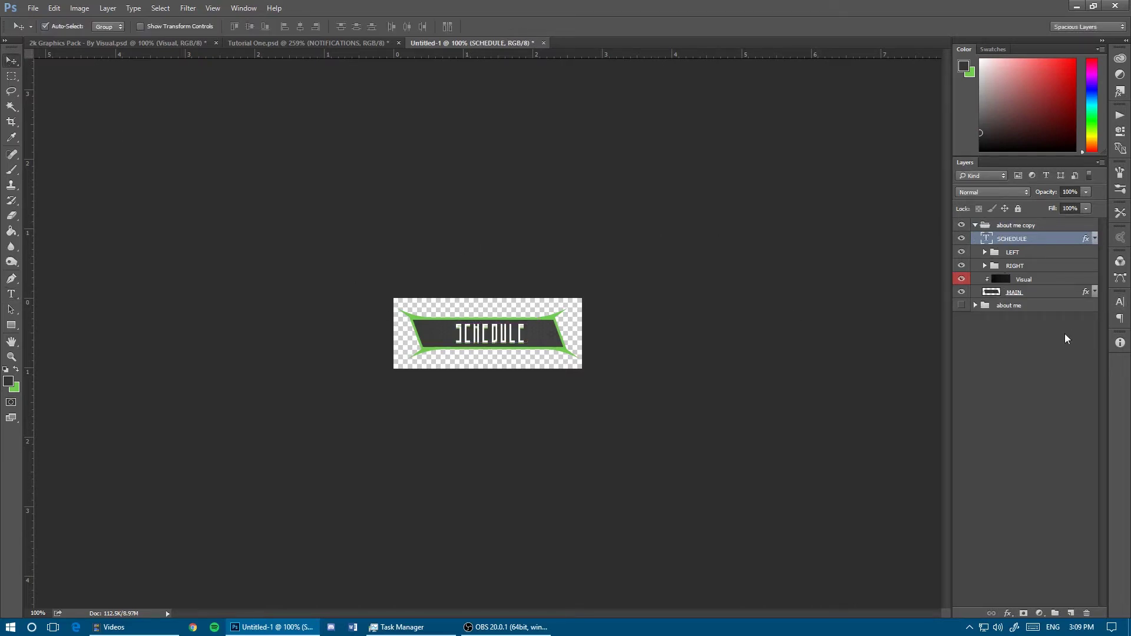
pyautogui.keyDown('ctrl'); pyautogui.click(992, 292); pyautogui.keyUp('ctrl')
pyautogui.click(250, 28)
pyautogui.hotkey('ctrl', 'd')
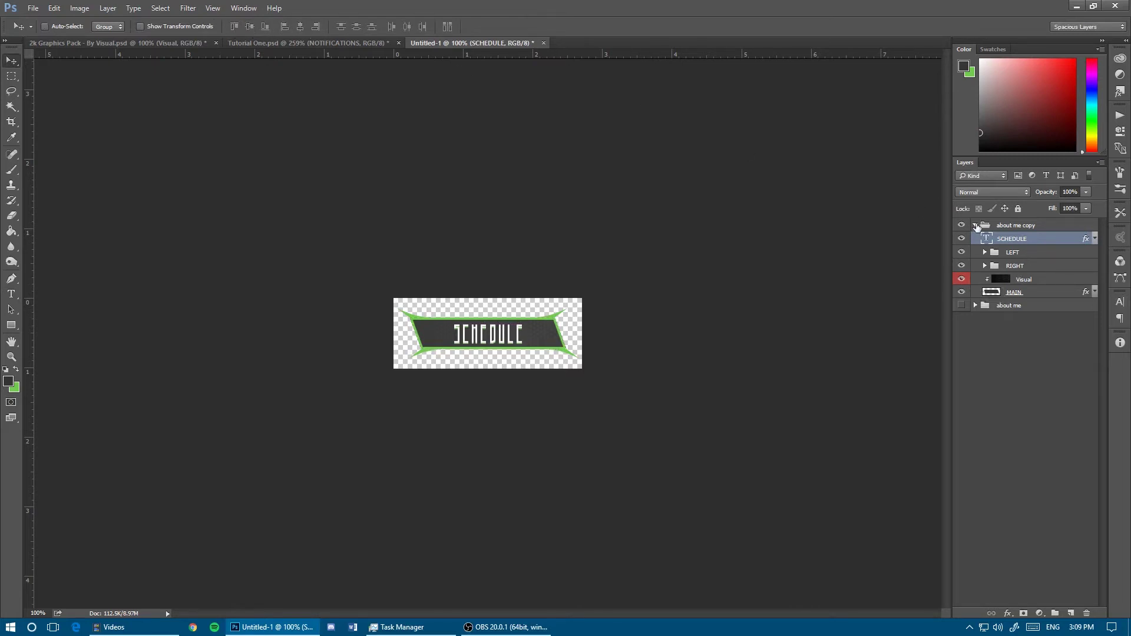
# - Rename the copied group and clear a copy's FACEBOOK text for its new label
pyautogui.click(976, 225)
pyautogui.click(1019, 227)
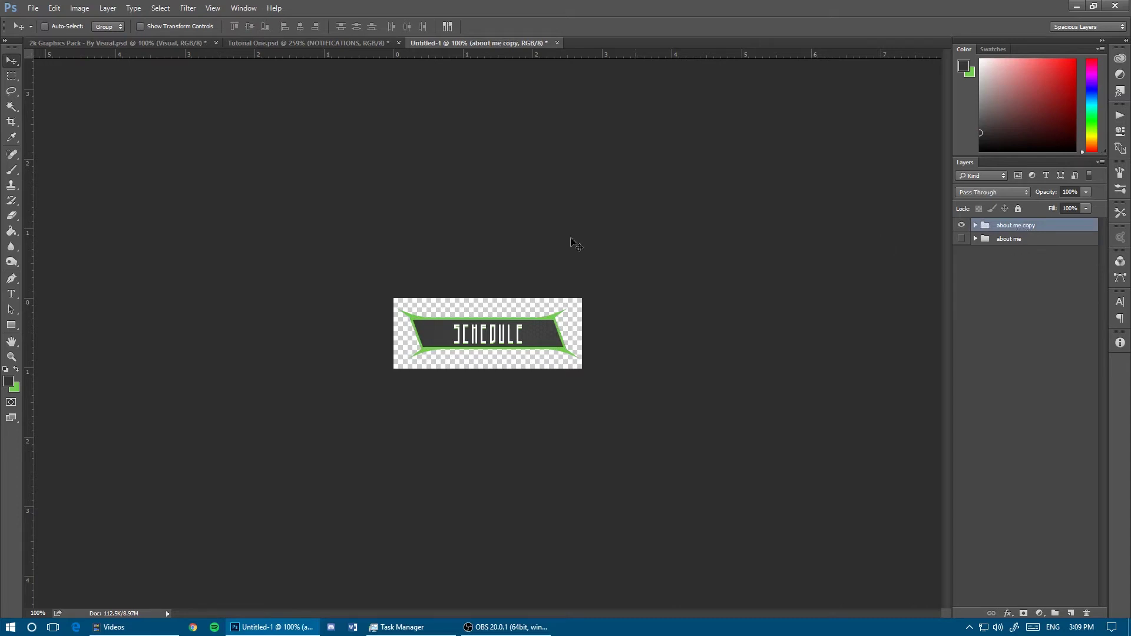
pyautogui.click(975, 225)
pyautogui.click(1055, 238)
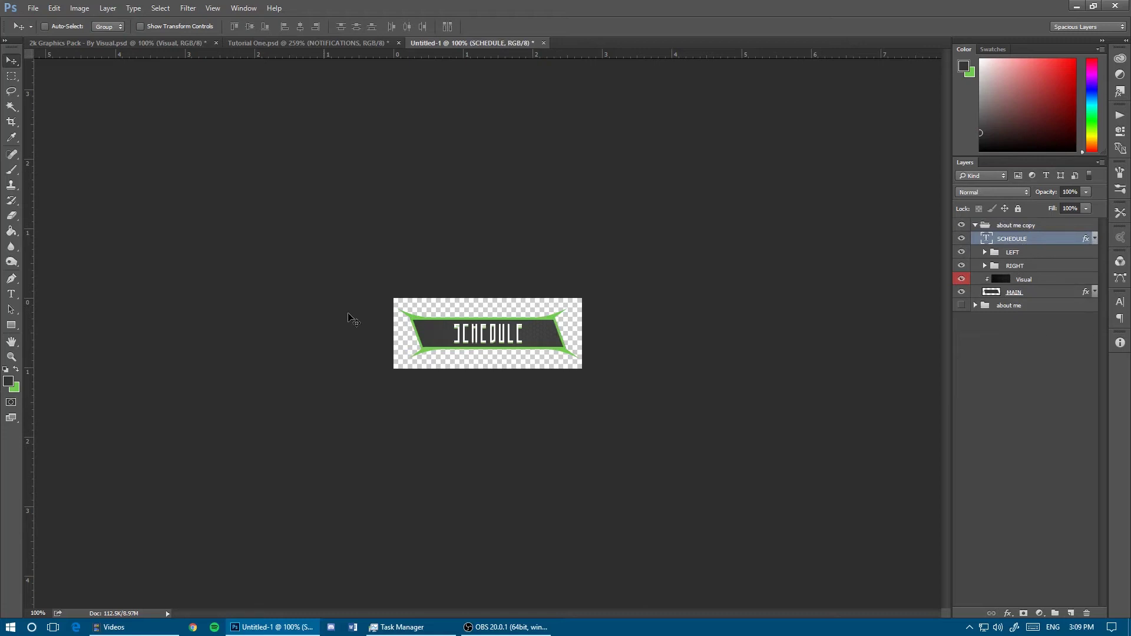
pyautogui.click(976, 225)
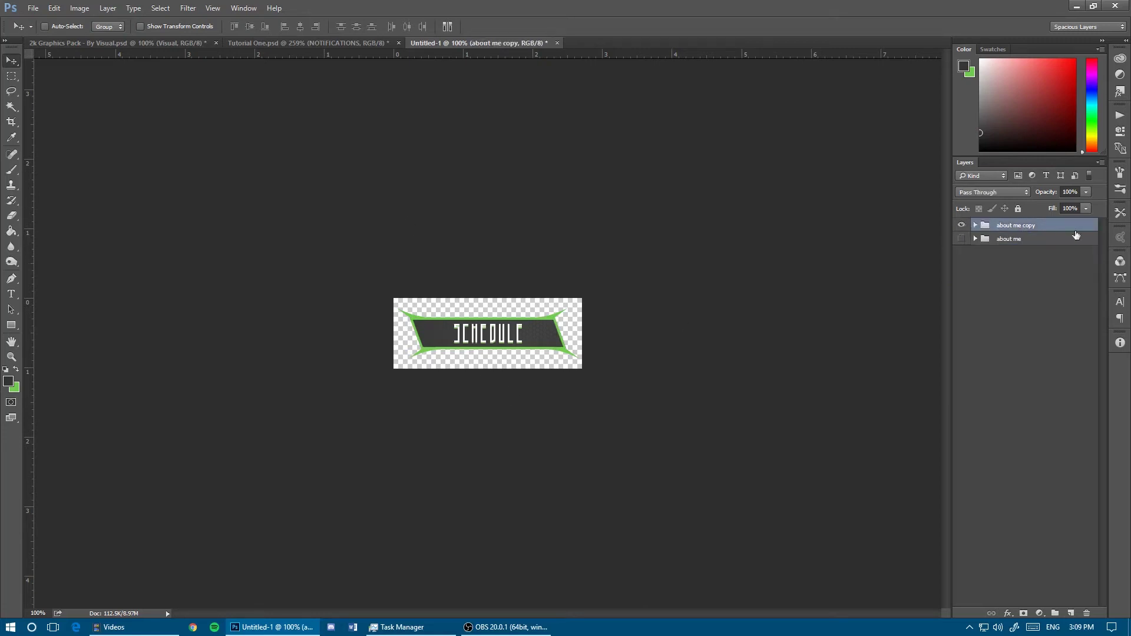
pyautogui.click(1015, 242)
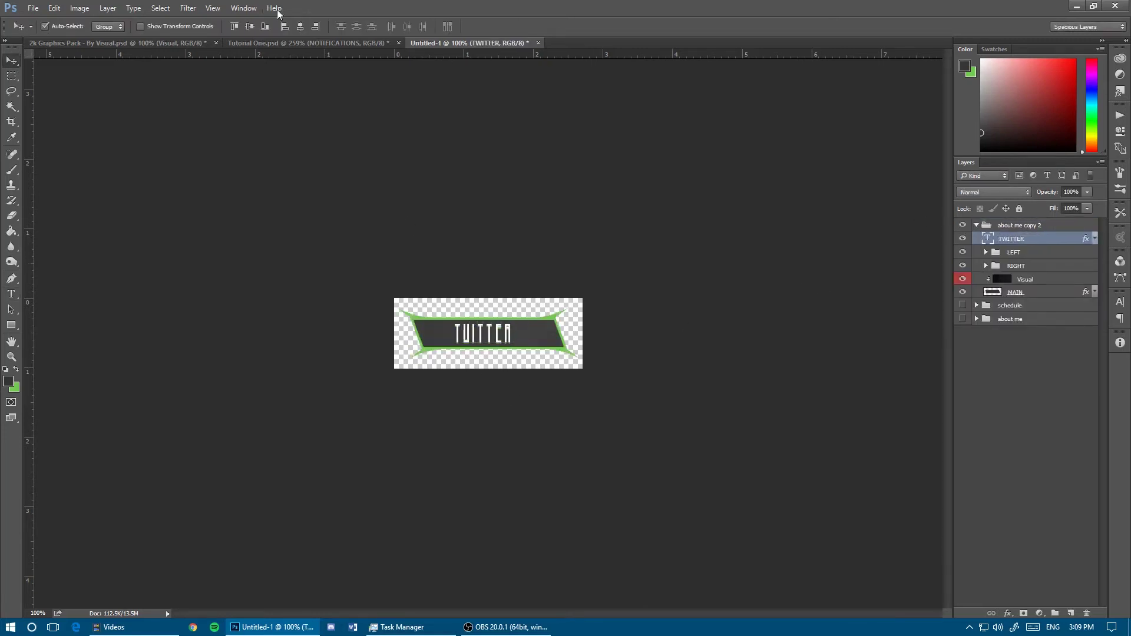
pyautogui.doubleClick(1008, 225)
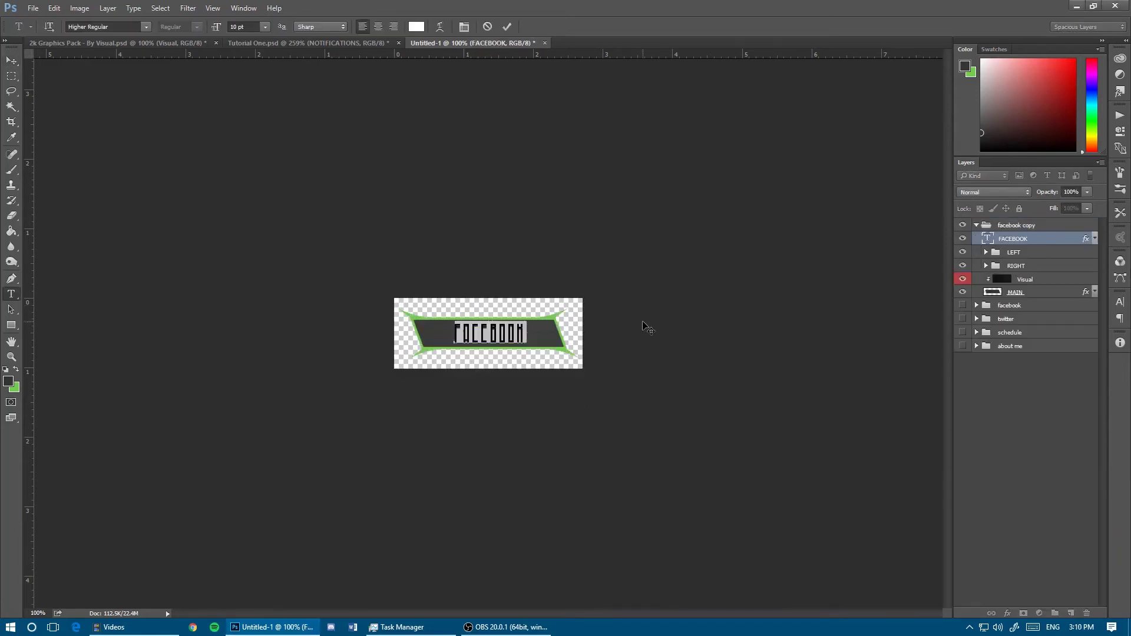
pyautogui.press('BackSpace')
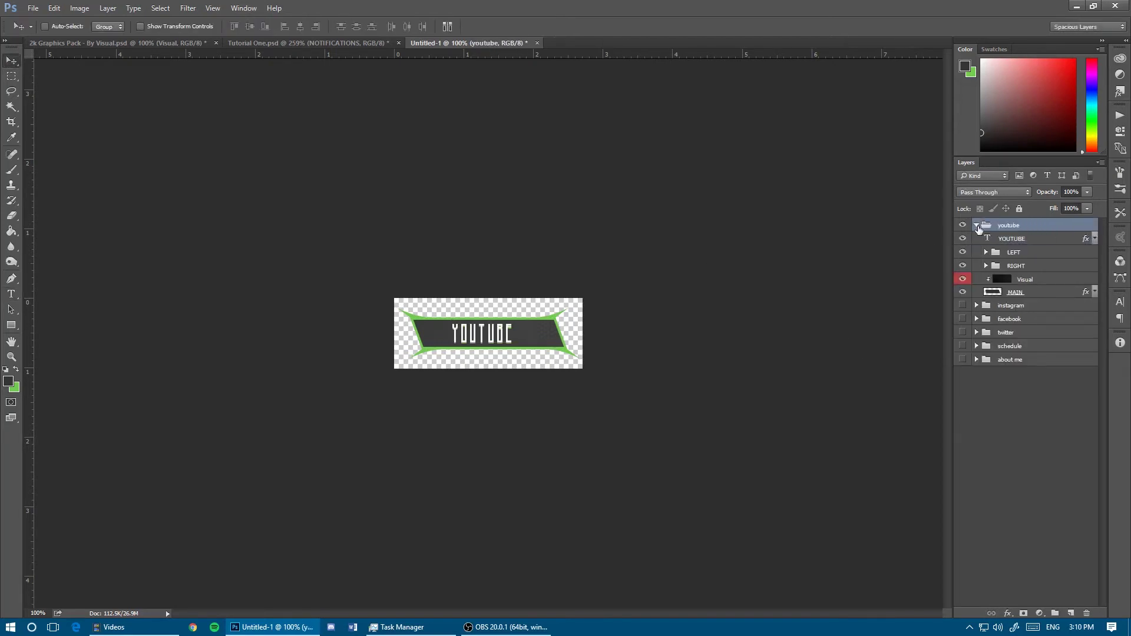
# - Relabel further panel copies as PC SPECS and CHAT RULES
pyautogui.click(976, 238)
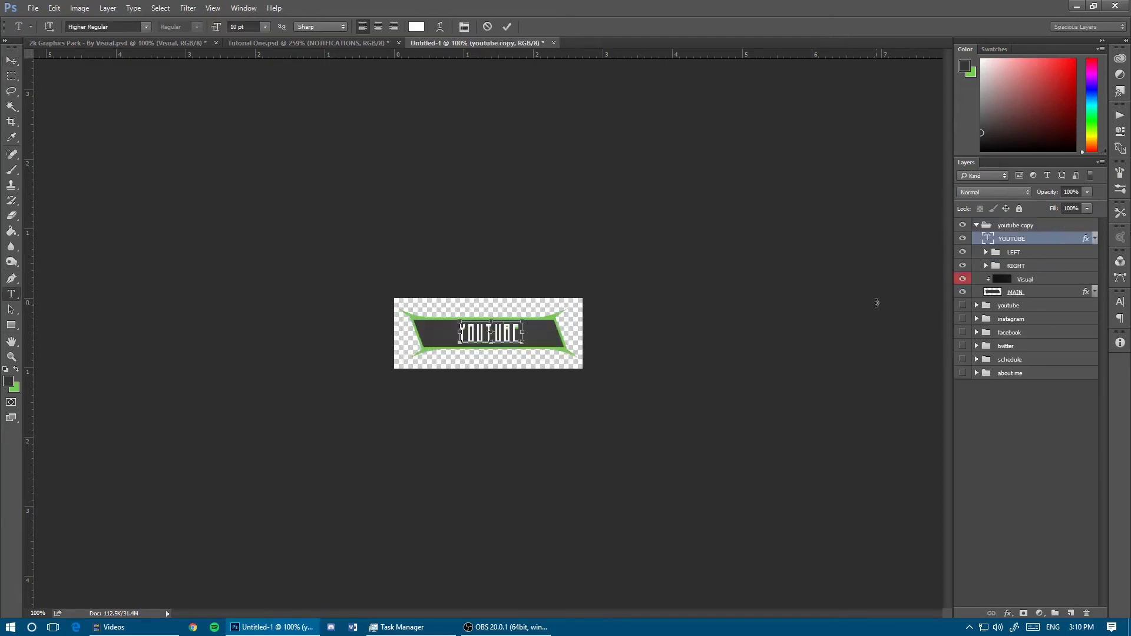
pyautogui.hotkey('ctrl', 'a')
pyautogui.write('PC SPECS')
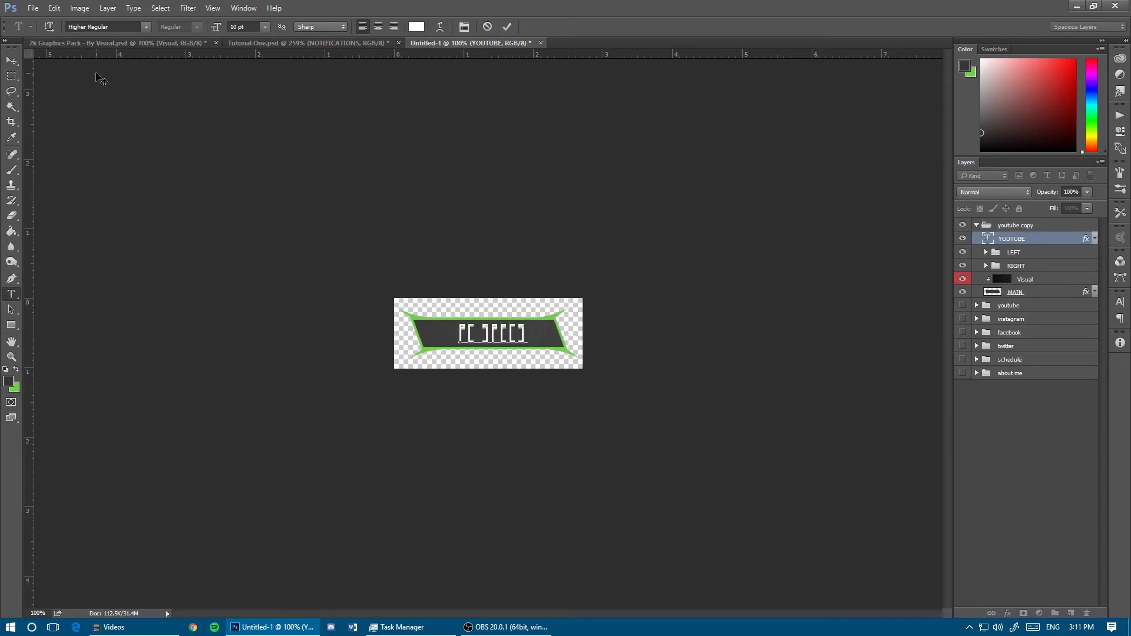
pyautogui.hotkey('ctrl', 'Return')
pyautogui.press('v')
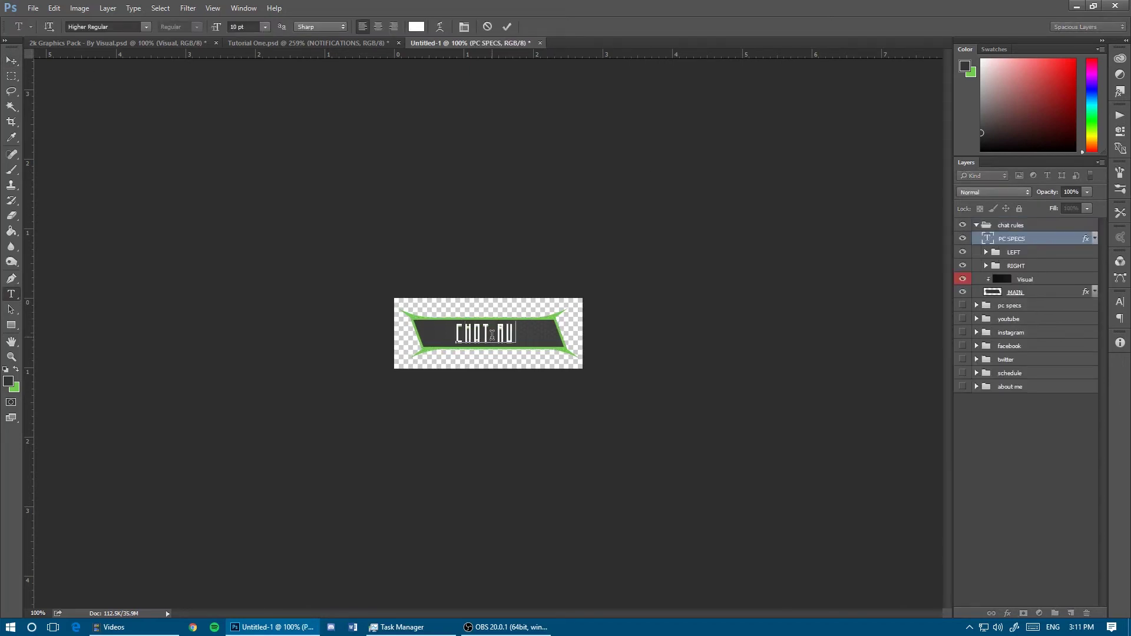
pyautogui.write('LES')
pyautogui.hotkey('ctrl', 'Return')
pyautogui.press('v')
pyautogui.click(977, 226)
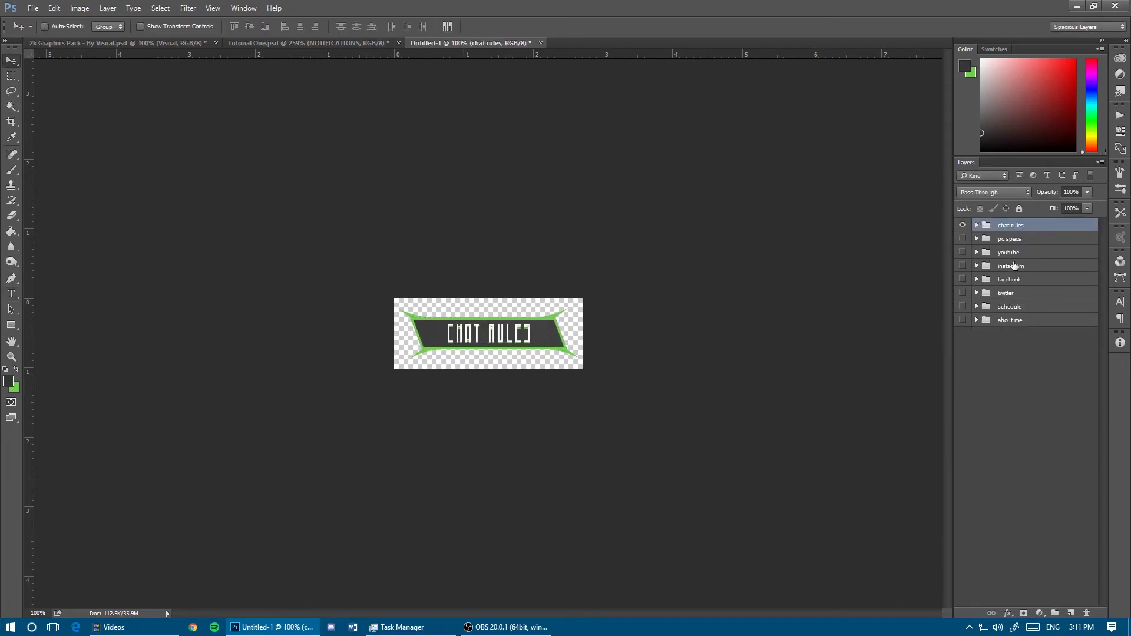
# - Duplicate the chat rules group into a DONATE panel, name it 'donate' and hide it
pyautogui.hotkey('ctrl', 'j')
pyautogui.click(977, 225)
pyautogui.doubleClick(988, 238)
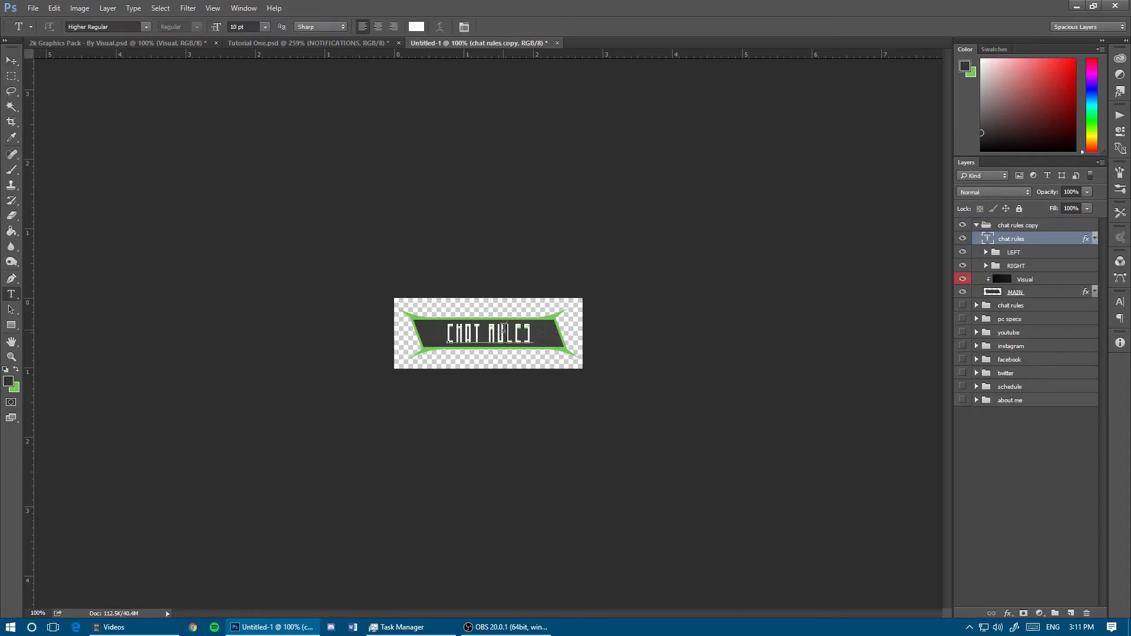
pyautogui.write('DONATE')
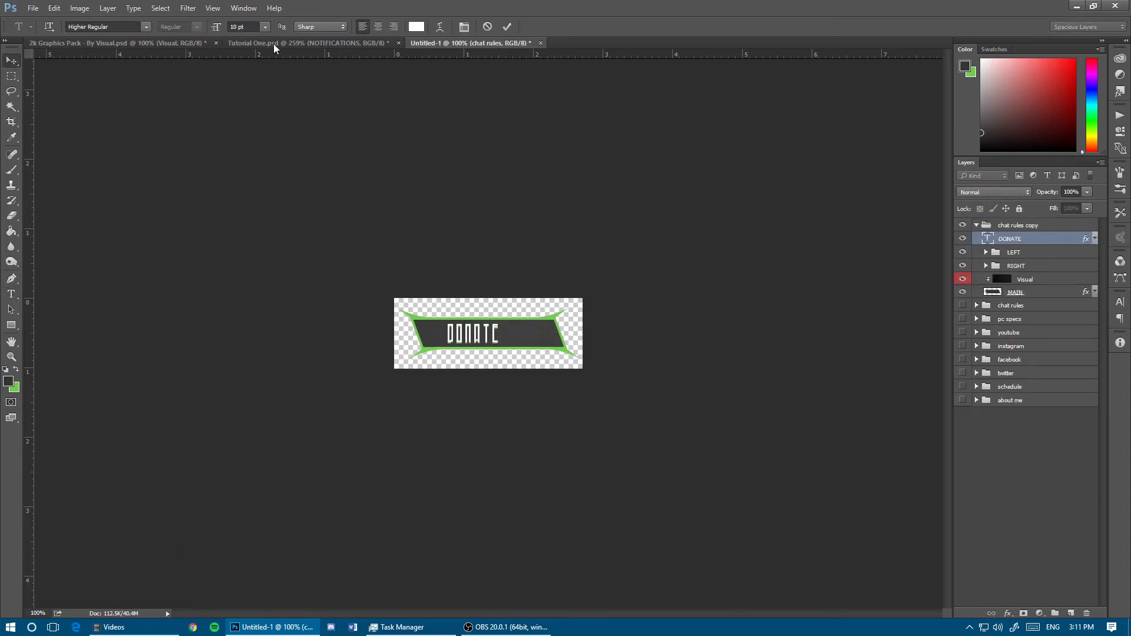
pyautogui.doubleClick(1025, 225)
pyautogui.write('donate')
pyautogui.press('Return')
pyautogui.click(976, 225)
pyautogui.click(962, 226)
pyautogui.press('v')
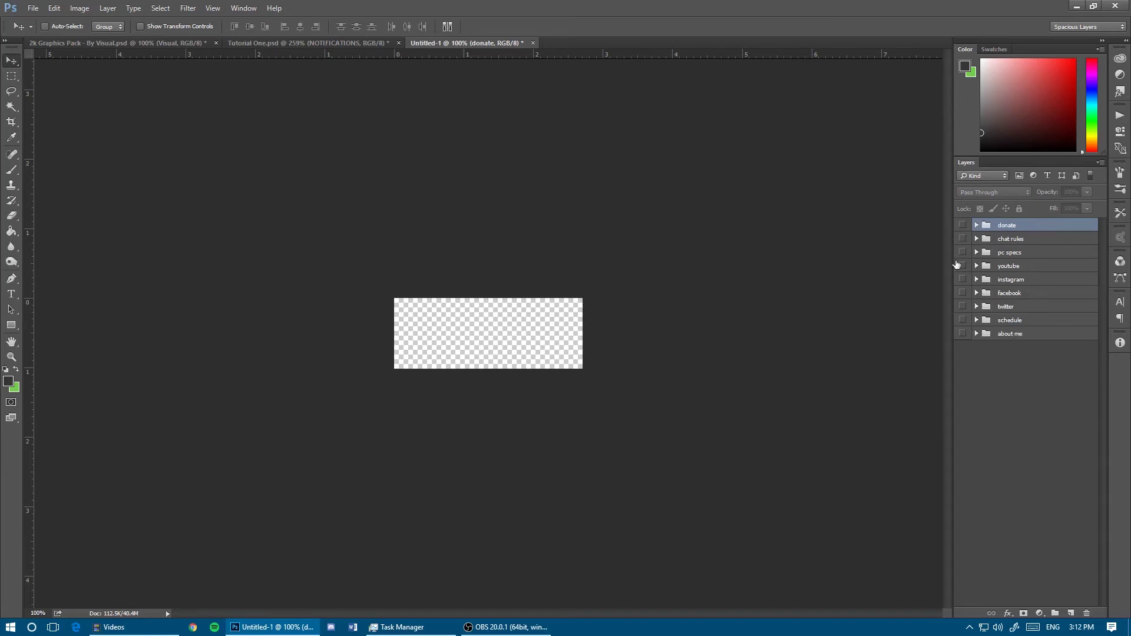
# - Show and hide each panel from about me through youtube, ending with donate visible
pyautogui.click(963, 333)
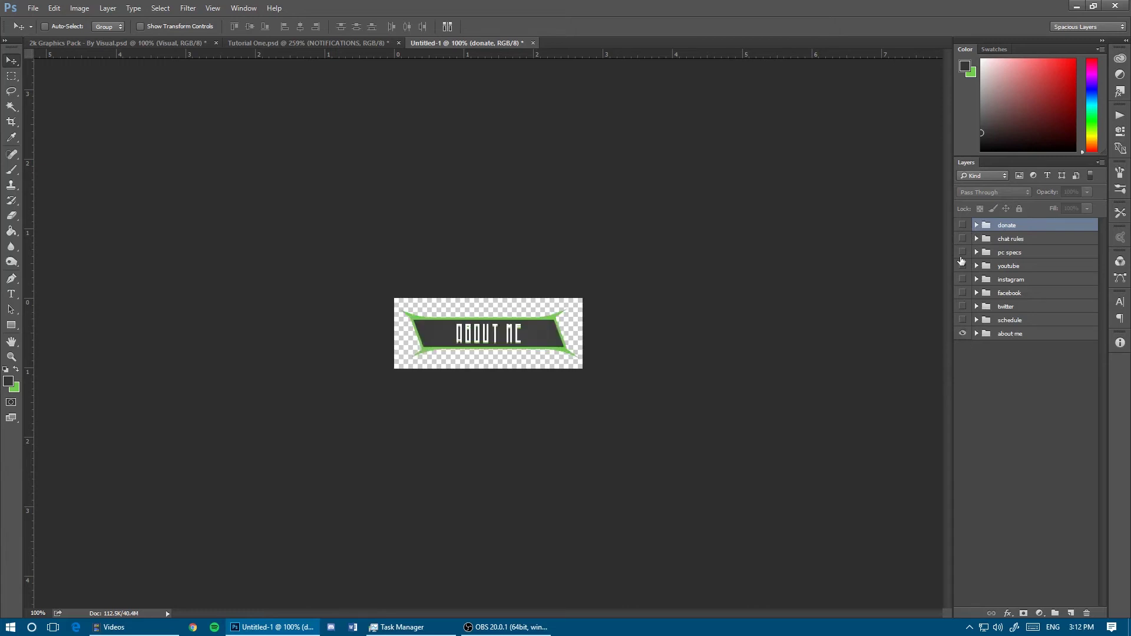
pyautogui.click(964, 334)
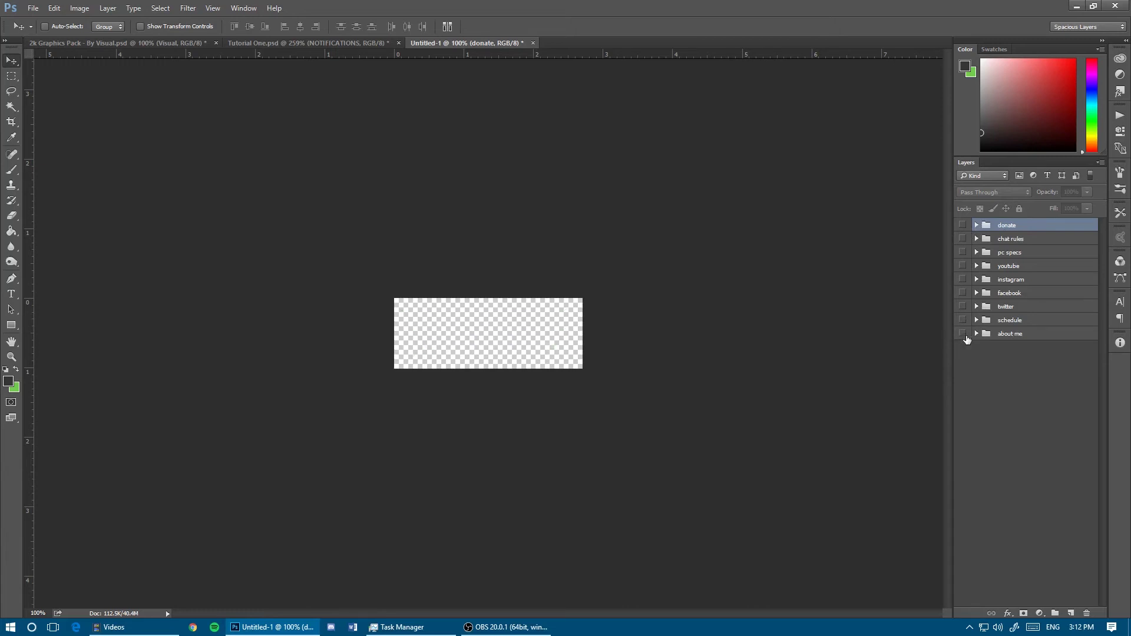
pyautogui.click(965, 336)
pyautogui.click(963, 334)
pyautogui.click(963, 320)
pyautogui.click(963, 320)
pyautogui.click(963, 306)
pyautogui.click(963, 306)
pyautogui.click(963, 293)
pyautogui.click(963, 293)
pyautogui.click(962, 279)
pyautogui.click(963, 280)
pyautogui.click(963, 266)
pyautogui.click(963, 266)
pyautogui.click(962, 225)
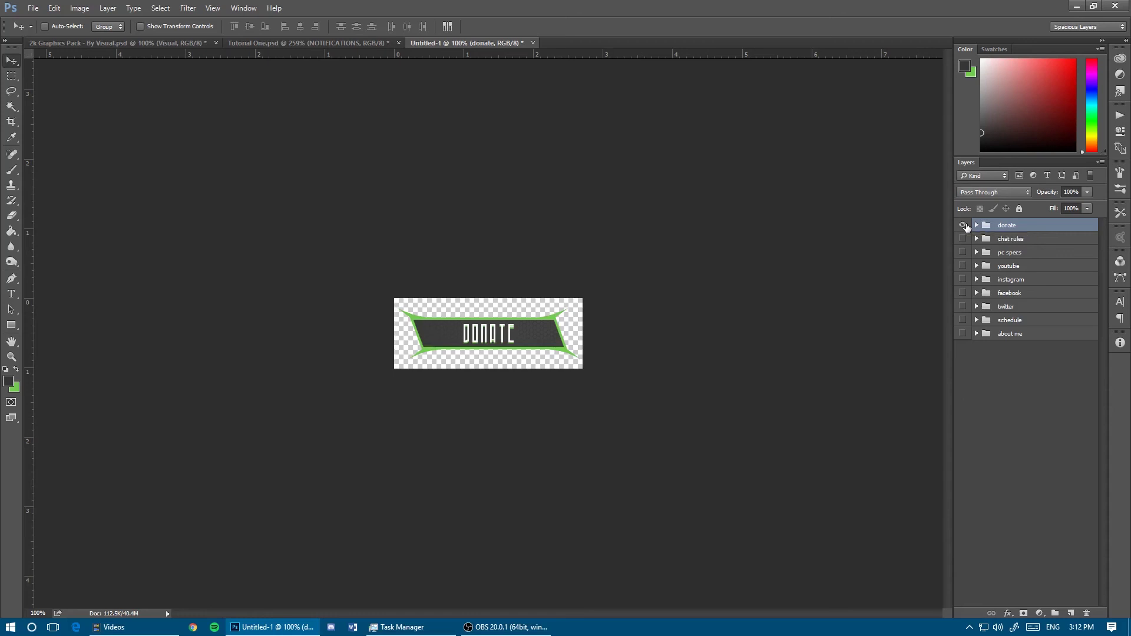
# - Drag the DONATE panel into Tutorial One.psd and position it just below the YOUR NAME header
pyautogui.moveTo(498, 353); pyautogui.dragTo(615, 285)
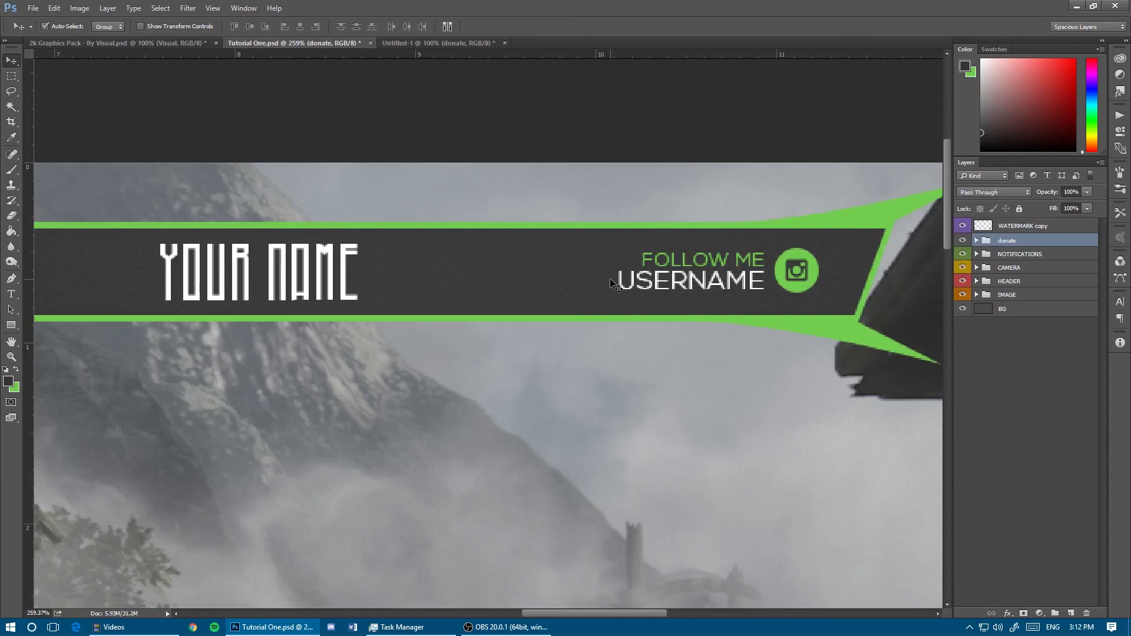
pyautogui.hotkey('ctrl', '0')
pyautogui.moveTo(518, 396); pyautogui.dragTo(574, 159)
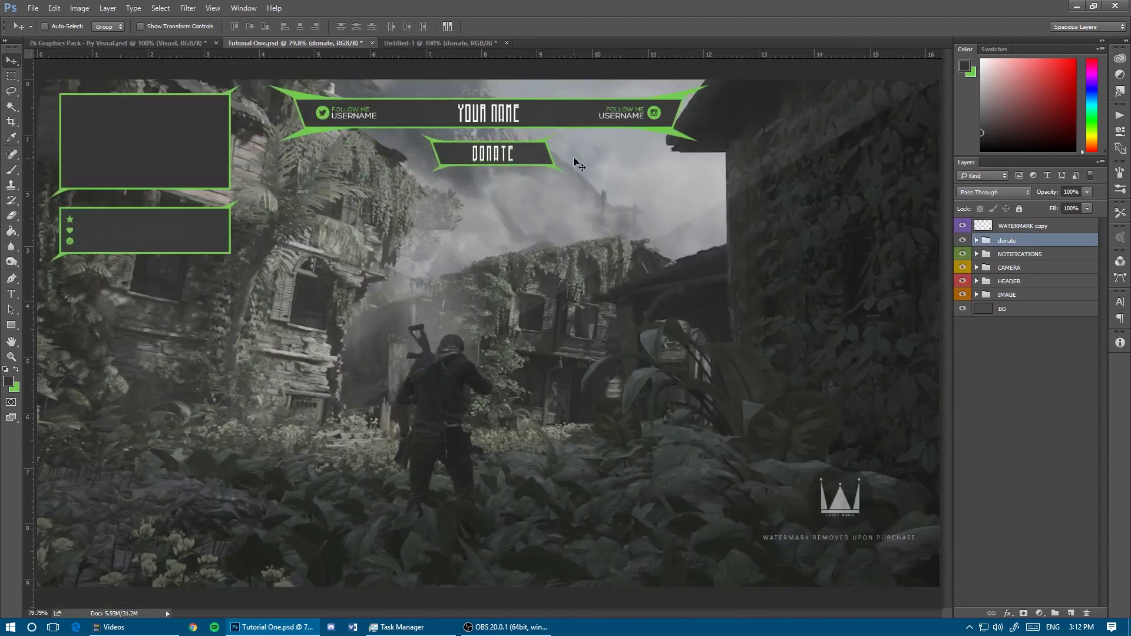
pyautogui.hotkey('ctrl', '1')
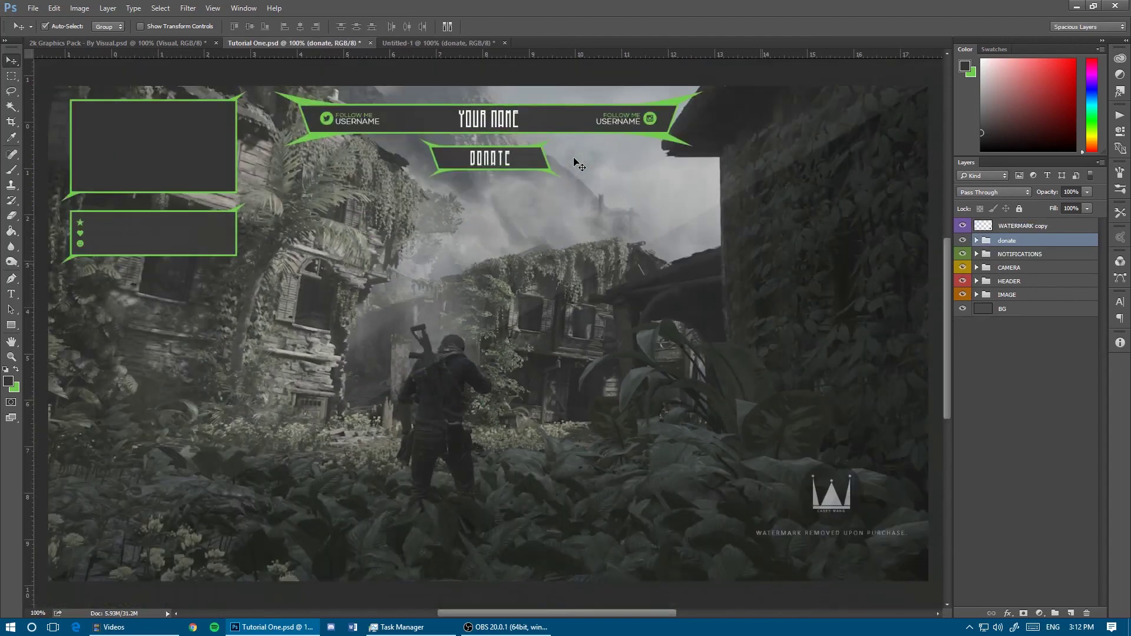
pyautogui.hotkey('ctrl', '-')
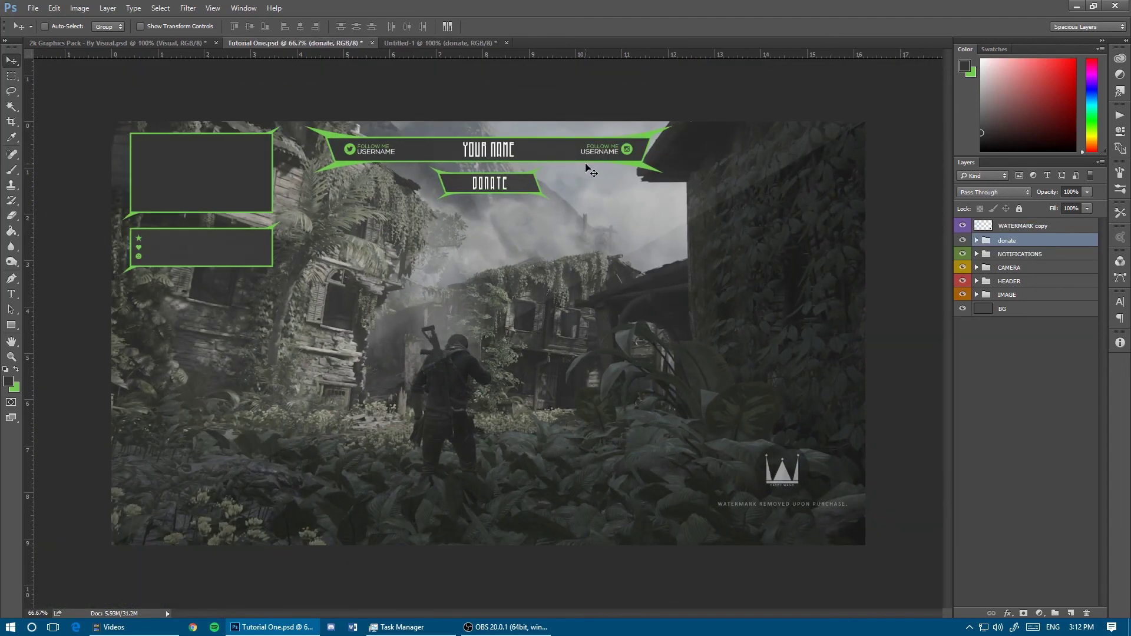